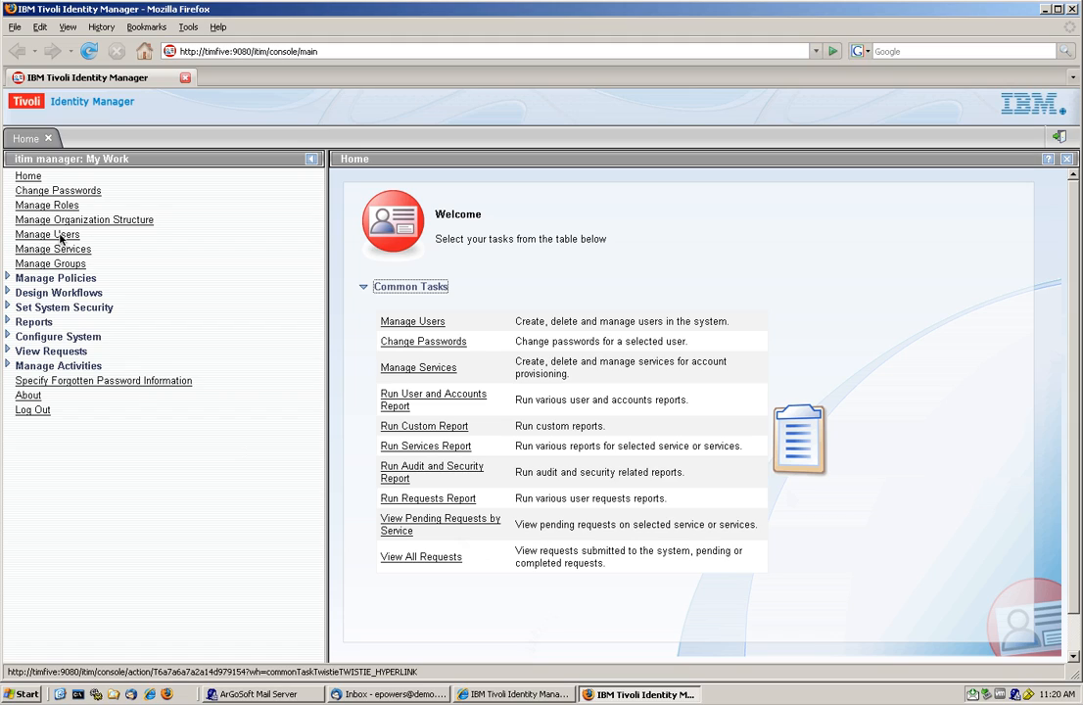
- Check the title in the business information of the first Headquarters user in the user list, leaving the record without changes
{"action": "left_click", "coordinate": [60, 235]}
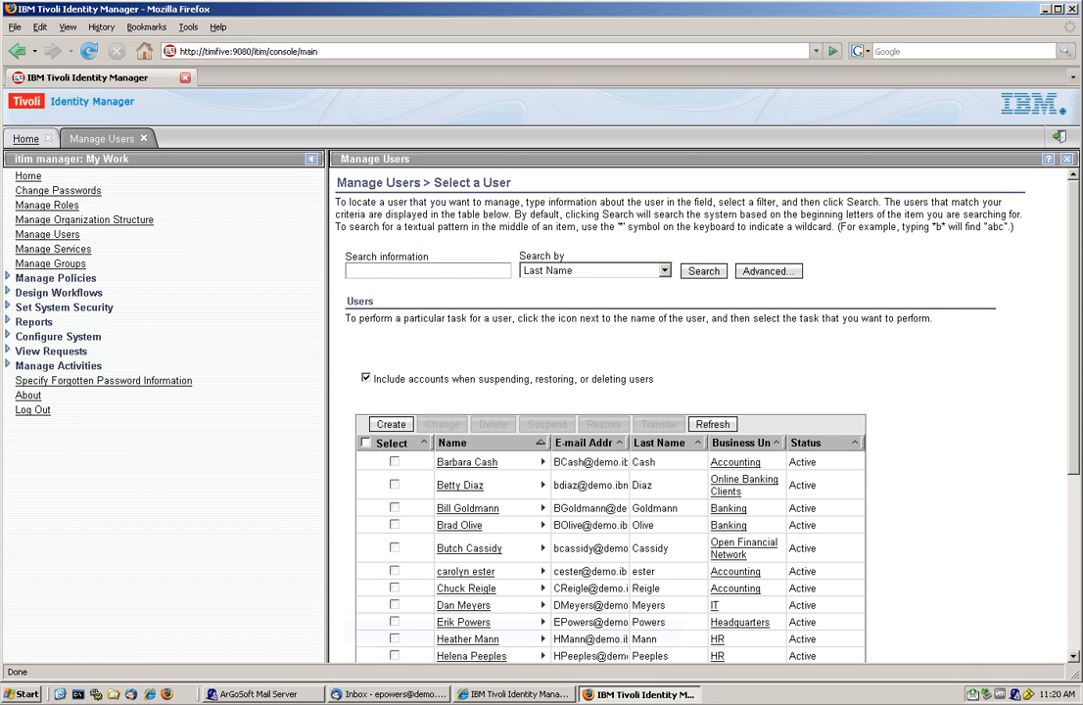
{"action": "scroll", "coordinate": [477, 431], "scroll_direction": "down", "scroll_amount": 3}
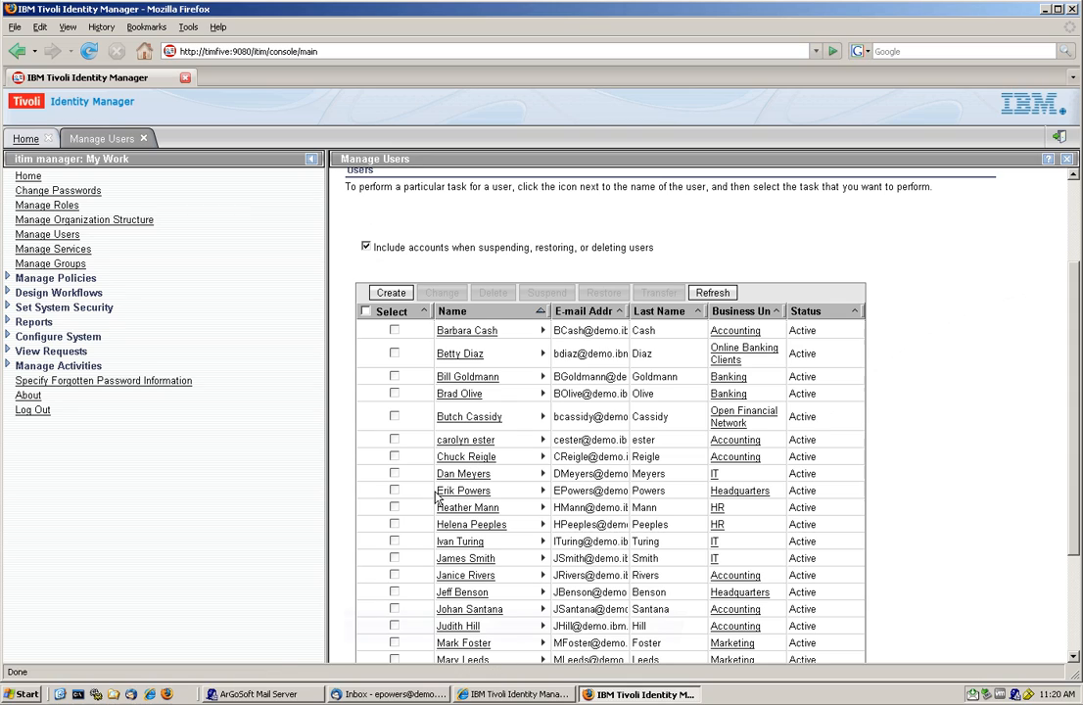
{"action": "left_click", "coordinate": [468, 497]}
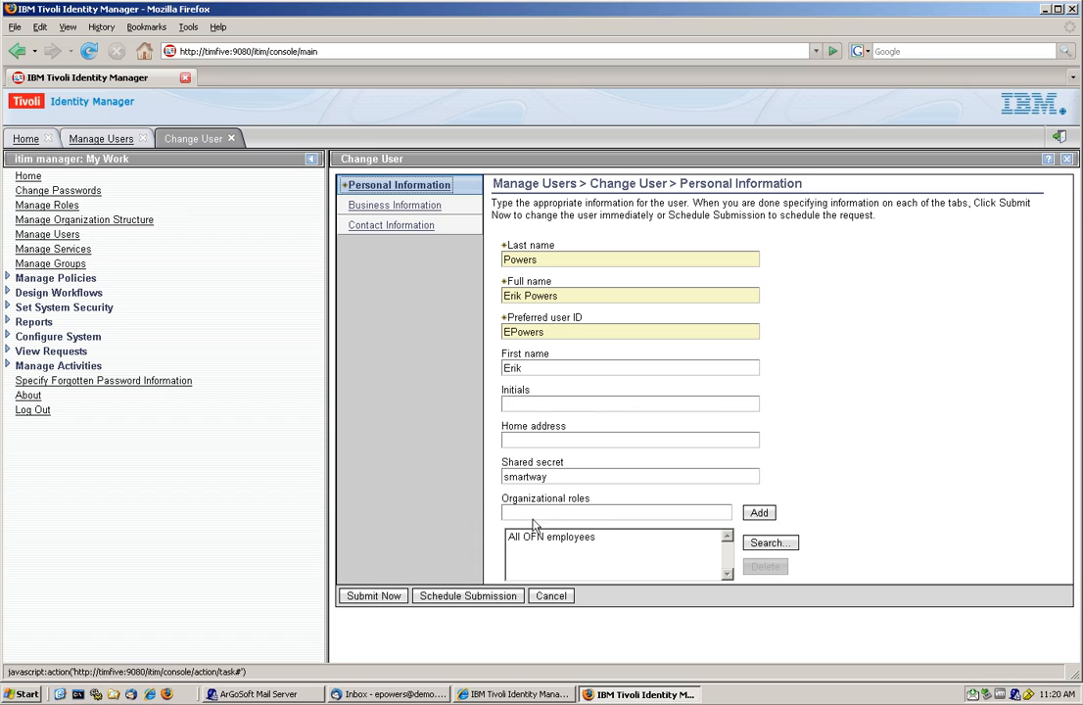
{"action": "left_click", "coordinate": [363, 207]}
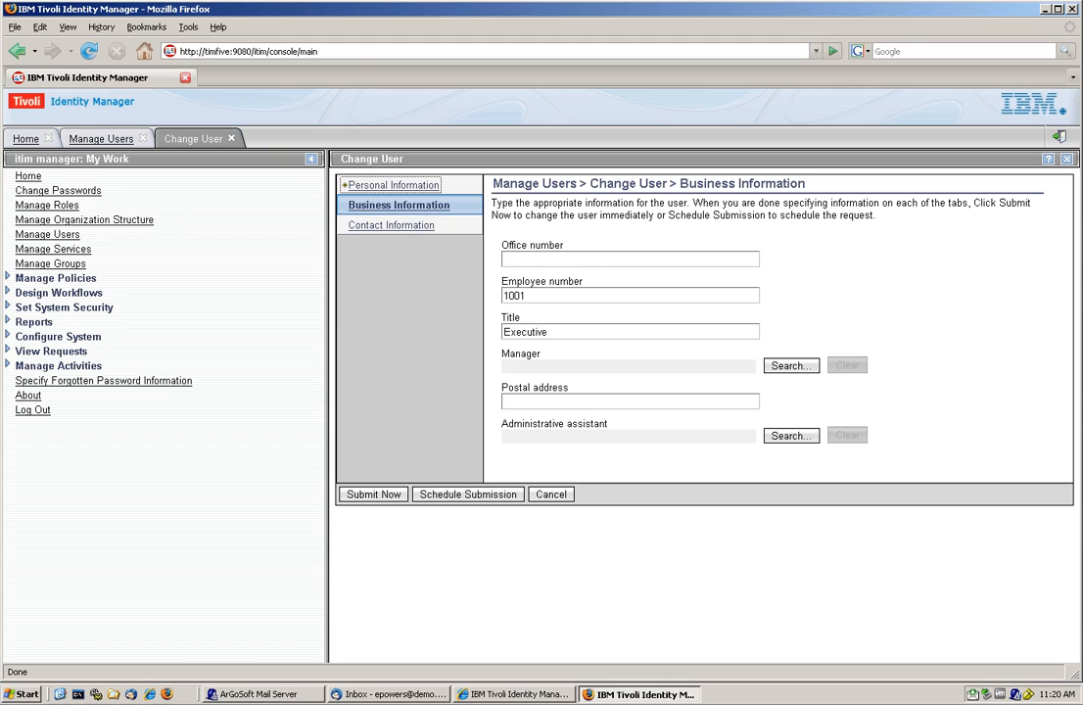
{"action": "left_click_drag", "start_coordinate": [550, 332], "coordinate": [501, 332]}
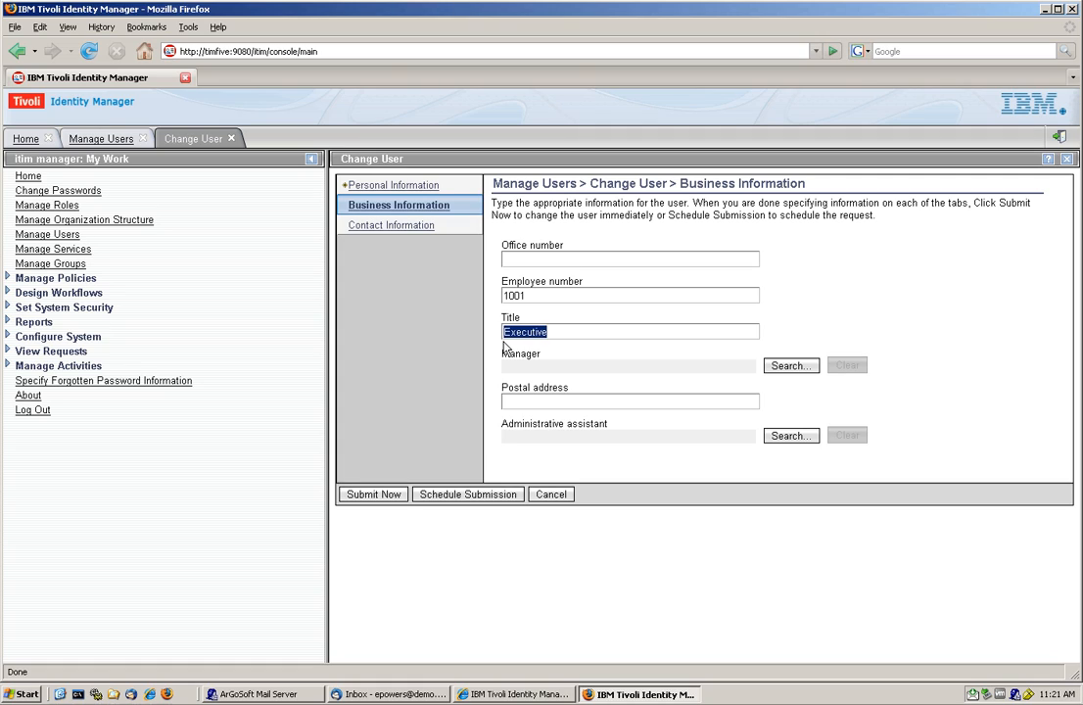
{"action": "left_click", "coordinate": [550, 494]}
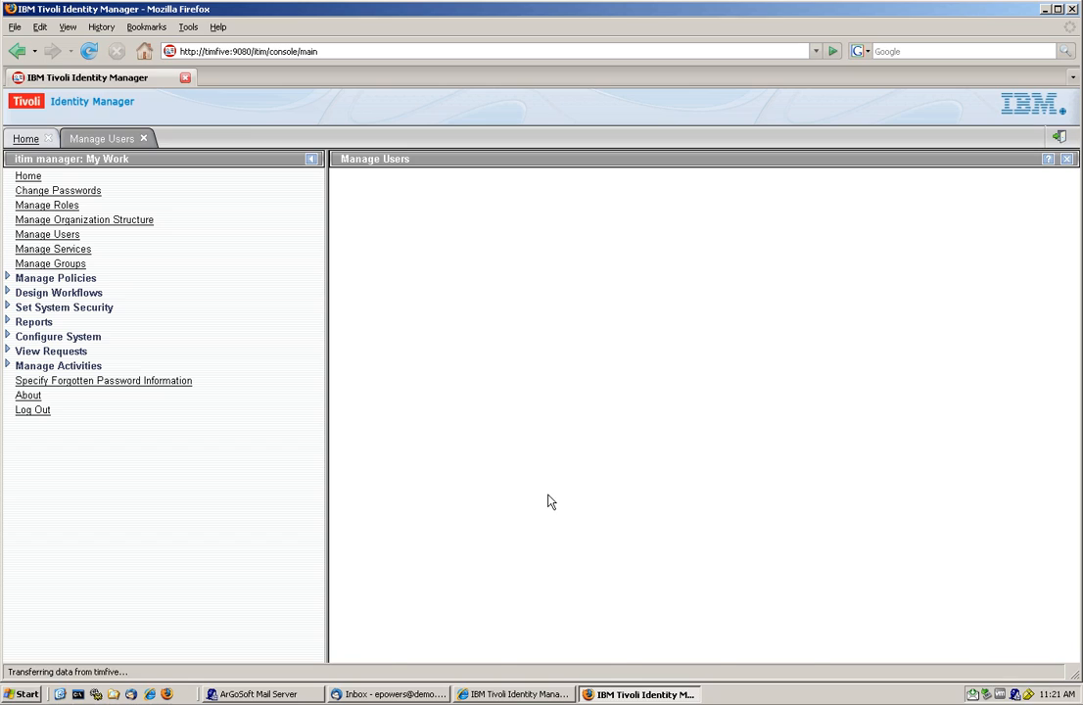
- List all accounts belonging to the first Headquarters user in the user list, and close the account list
{"action": "scroll", "coordinate": [551, 501], "scroll_direction": "down", "scroll_amount": 3}
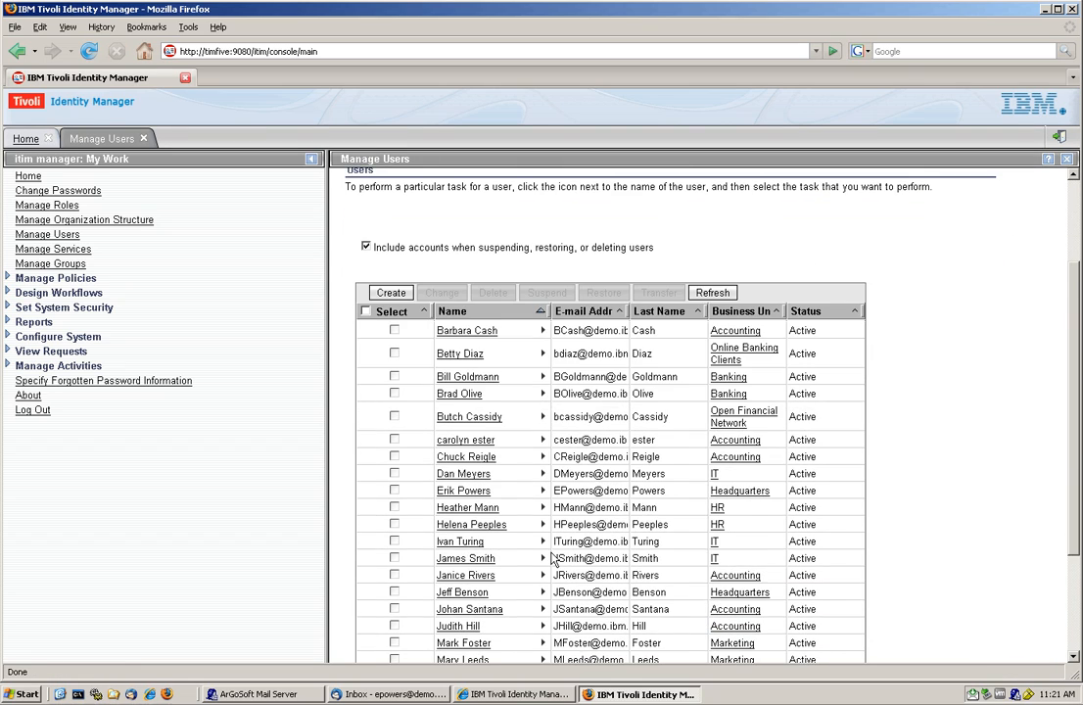
{"action": "scroll", "coordinate": [553, 558], "scroll_direction": "down", "scroll_amount": 2}
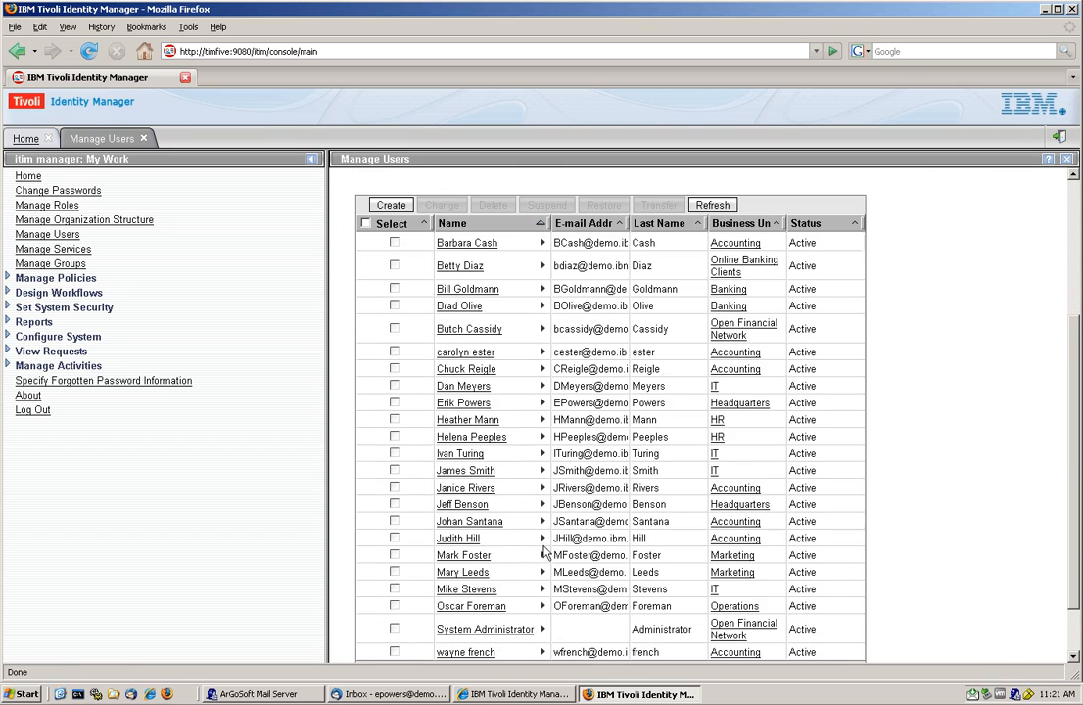
{"action": "left_click", "coordinate": [543, 402]}
{"action": "left_click", "coordinate": [602, 532]}
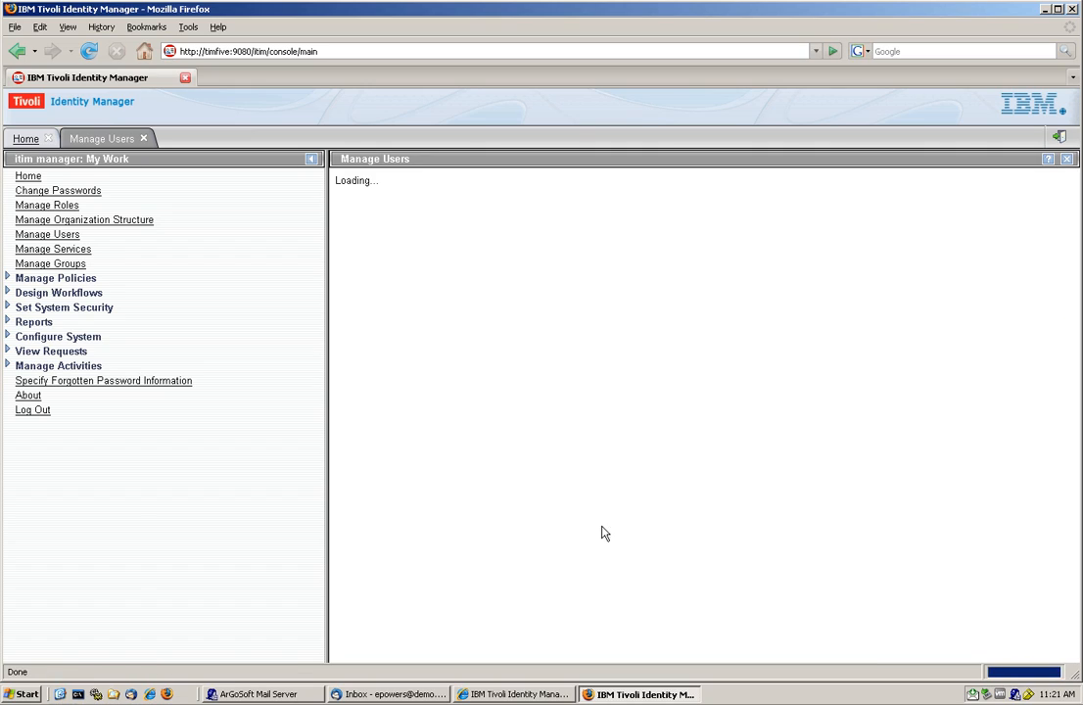
{"action": "left_click", "coordinate": [718, 283]}
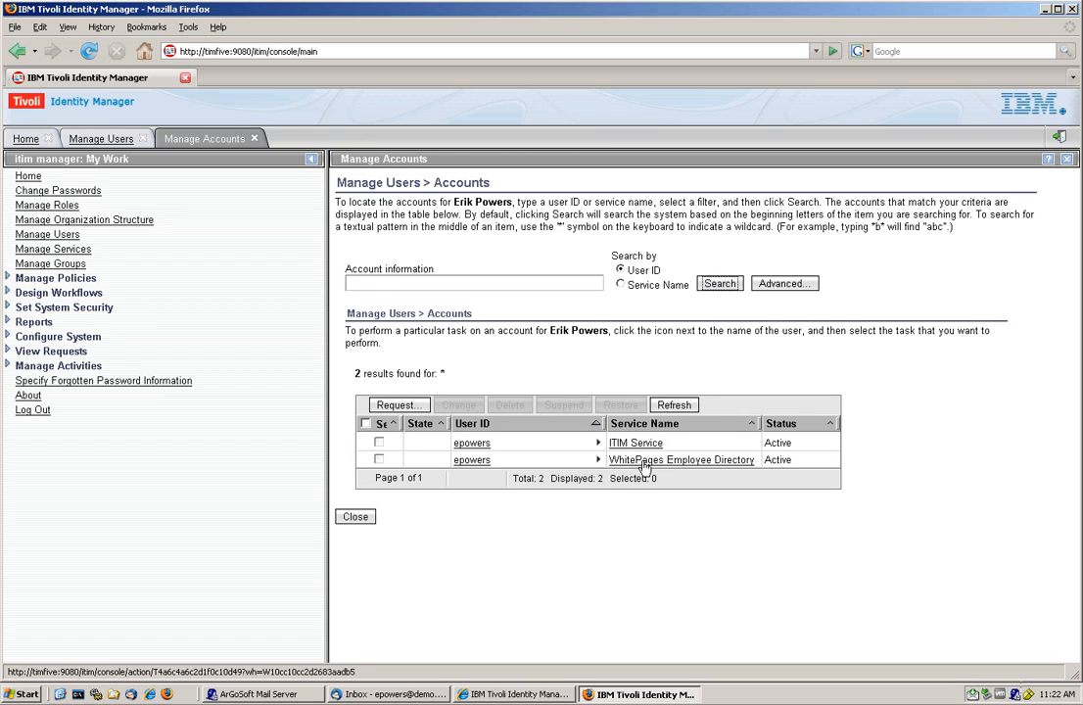
{"action": "left_click", "coordinate": [355, 519]}
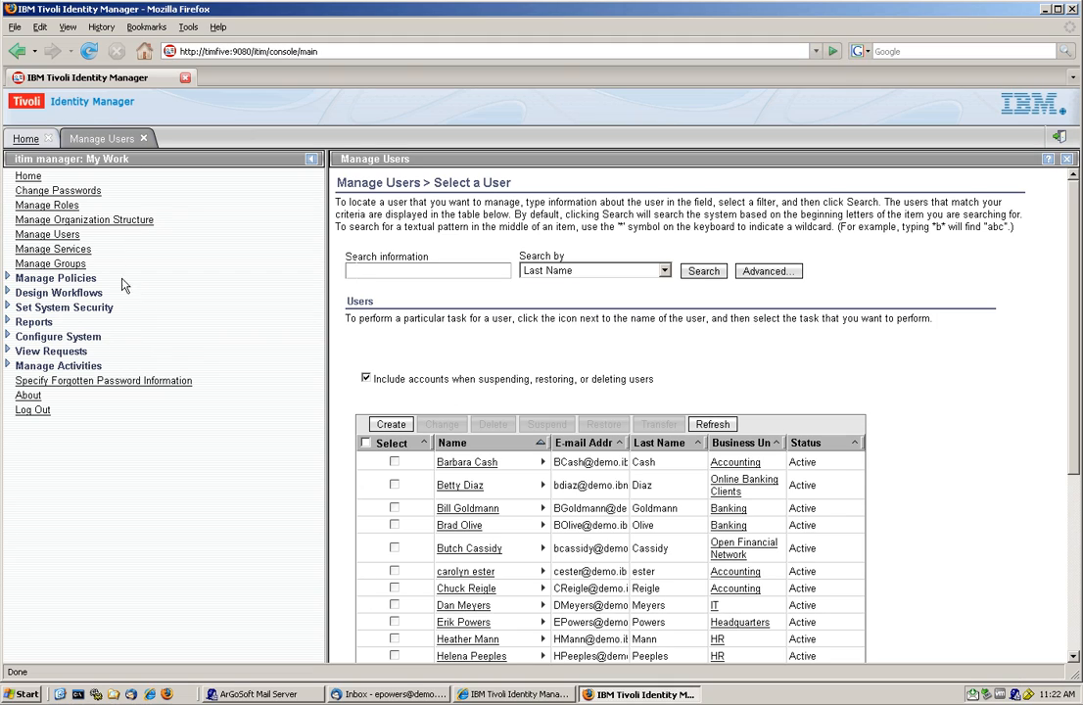
- Start a new dynamic role named Executive with access enabled and proceed to its rule definition
{"action": "left_click", "coordinate": [67, 206]}
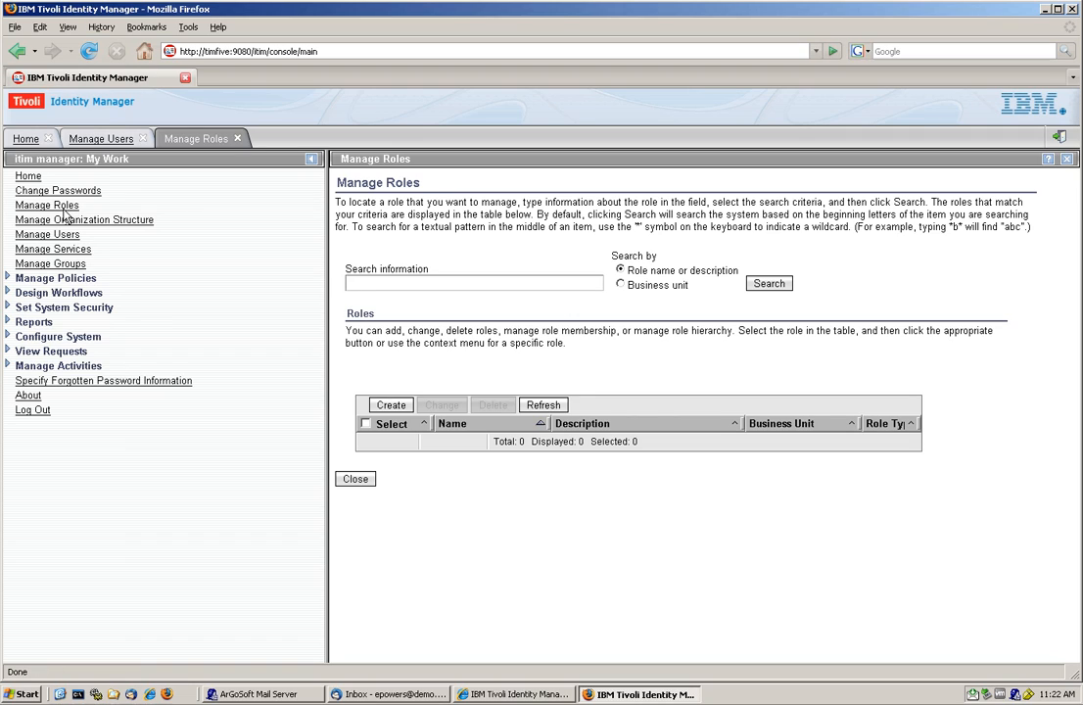
{"action": "left_click", "coordinate": [391, 404]}
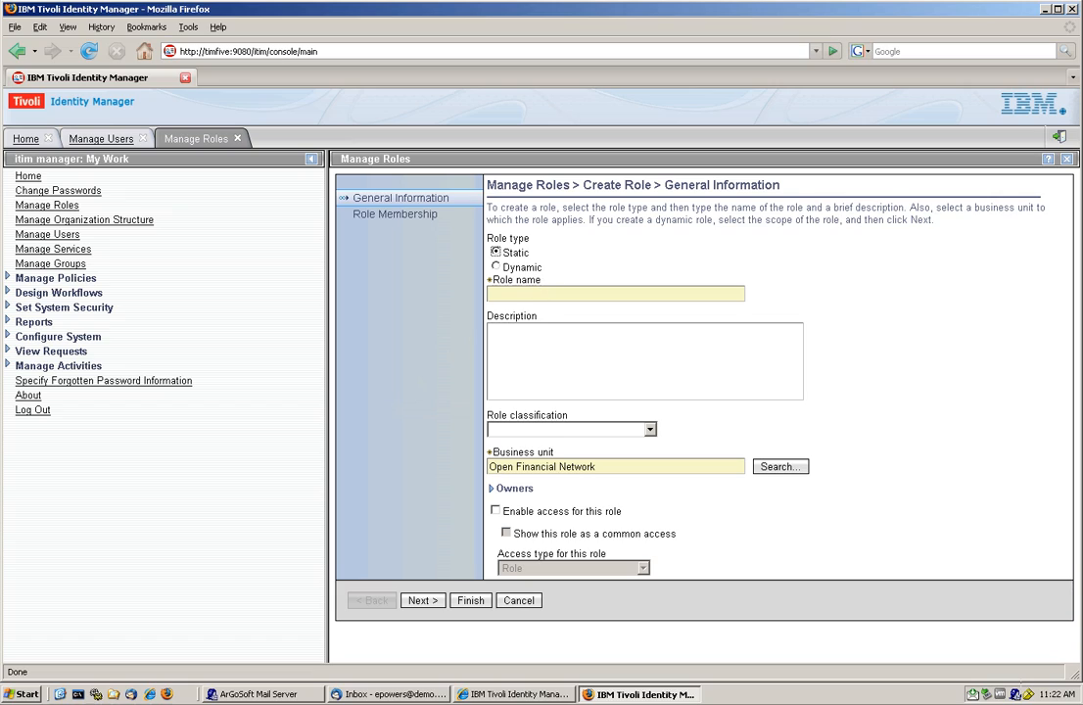
{"action": "type", "text": "Executive"}
{"action": "left_click", "coordinate": [495, 266]}
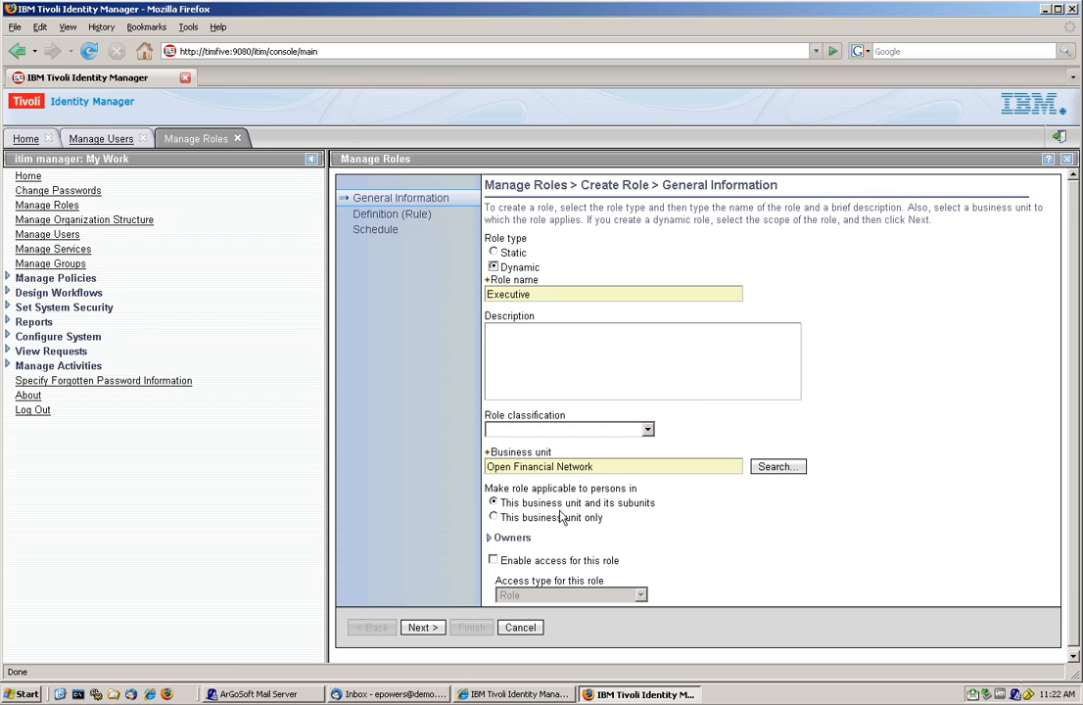
{"action": "left_click", "coordinate": [492, 561]}
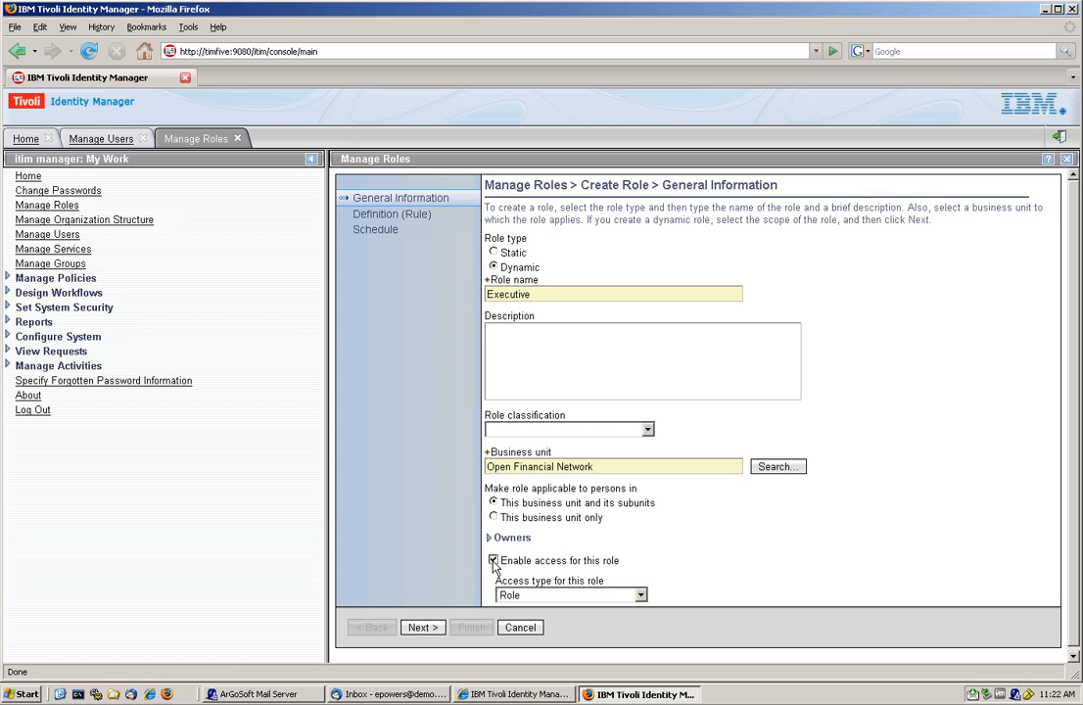
{"action": "left_click", "coordinate": [424, 627]}
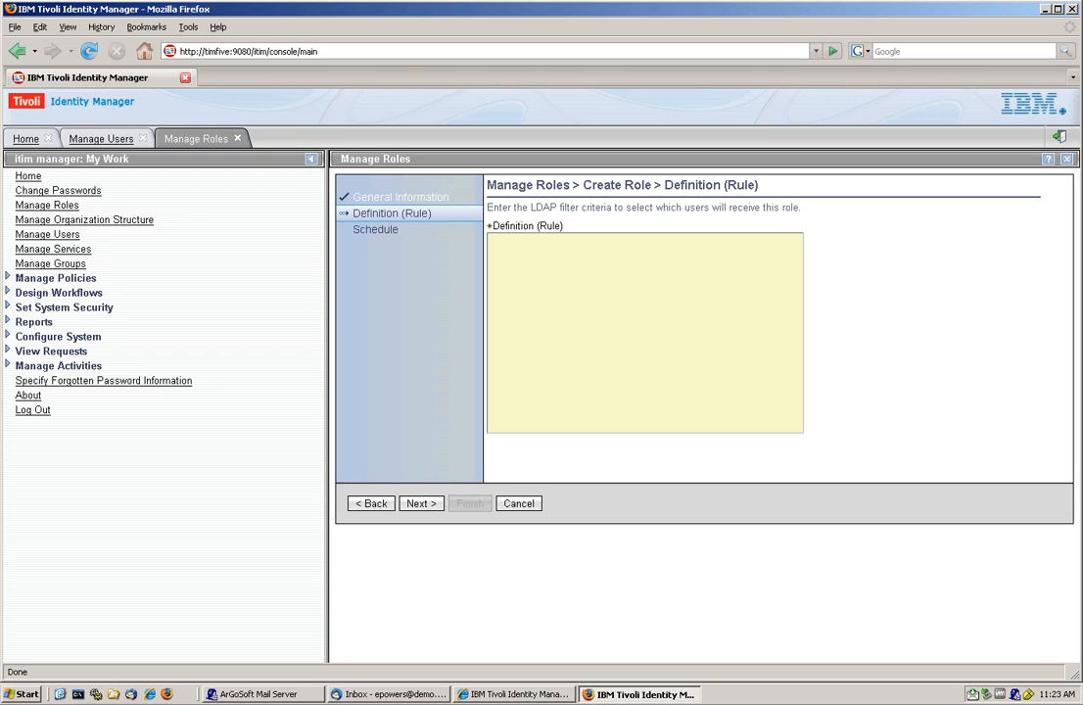
- Define the role's rule as (Title=Executive) and finish creating the role with the immediate schedule
{"action": "type", "text": "(Title=Executive)"}
{"action": "left_click", "coordinate": [415, 504]}
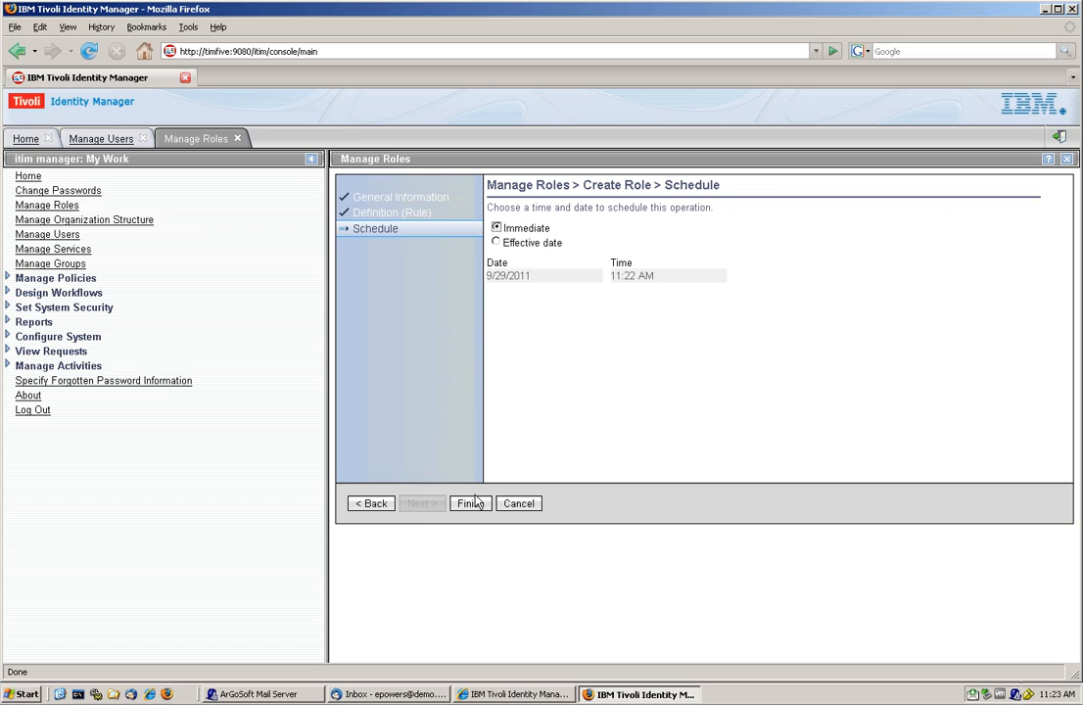
{"action": "left_click", "coordinate": [475, 503]}
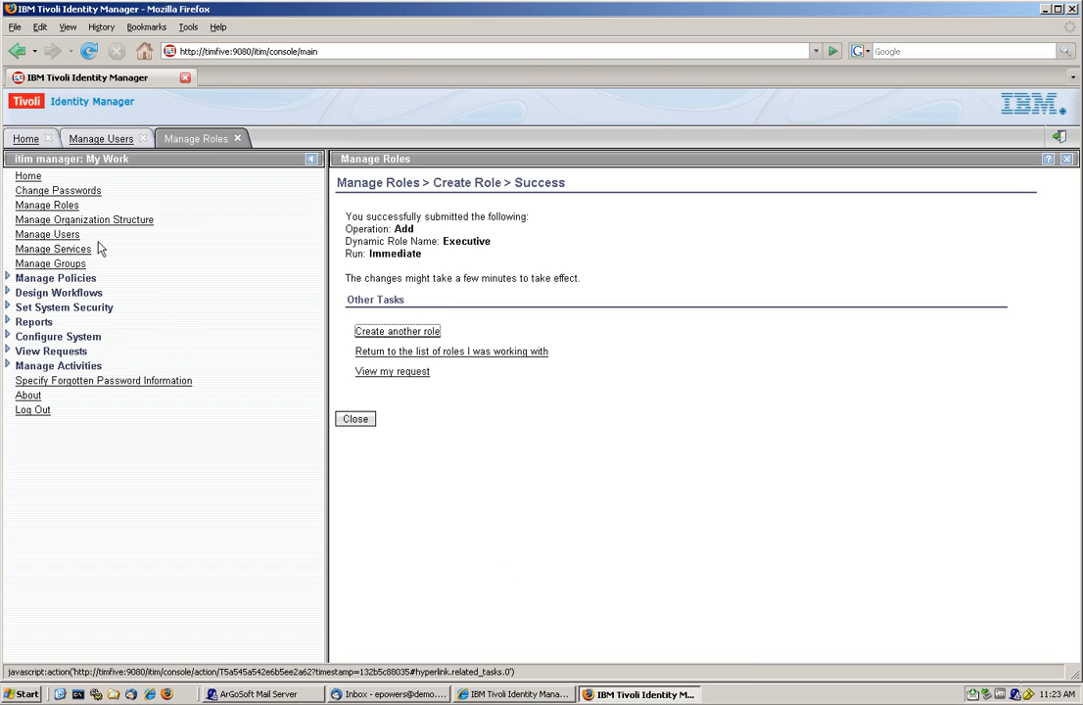
- Close the role creation and user management pages, list all roles, and check the role type of Executive
{"action": "left_click", "coordinate": [54, 205]}
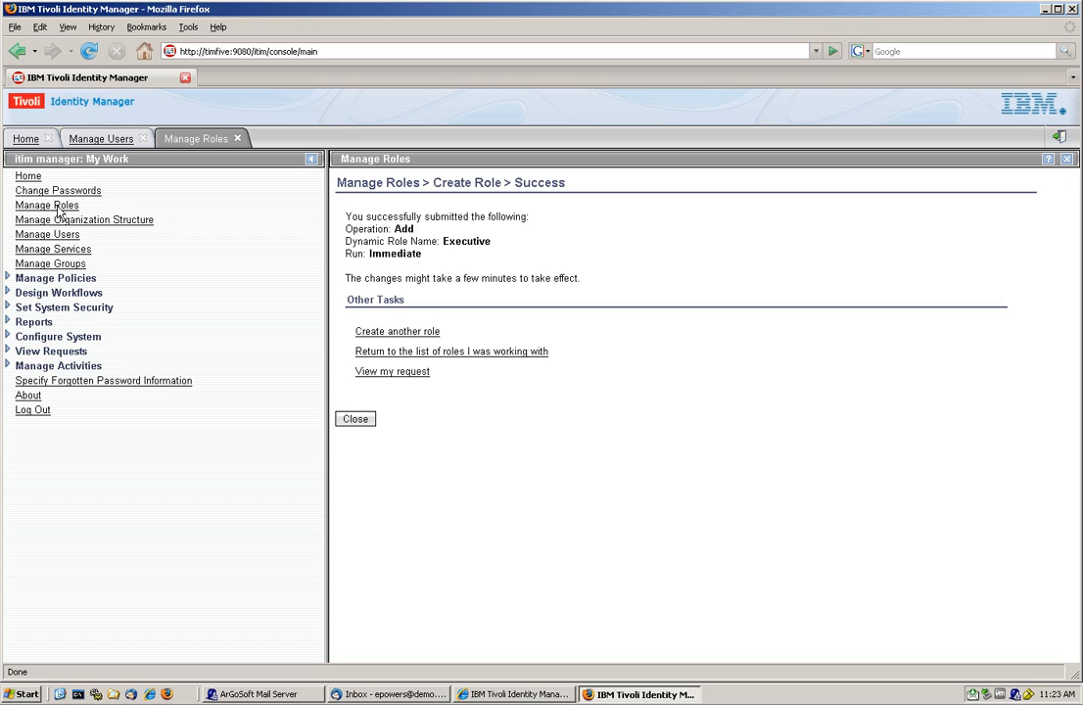
{"action": "left_click", "coordinate": [355, 421]}
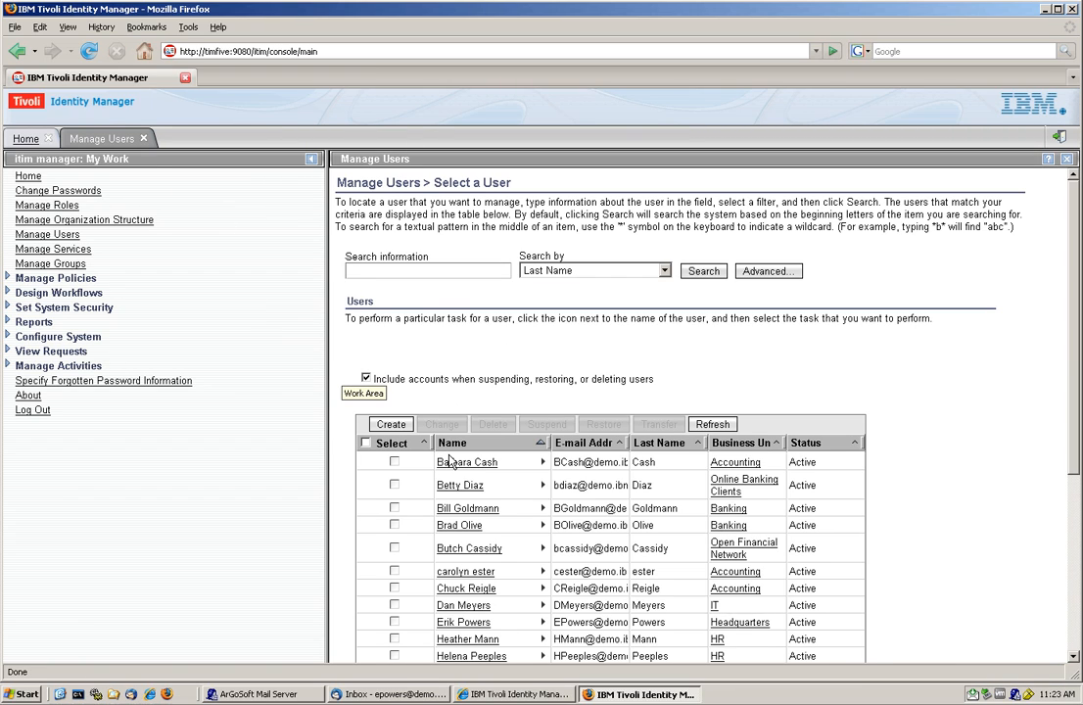
{"action": "left_click", "coordinate": [143, 138]}
{"action": "left_click", "coordinate": [69, 205]}
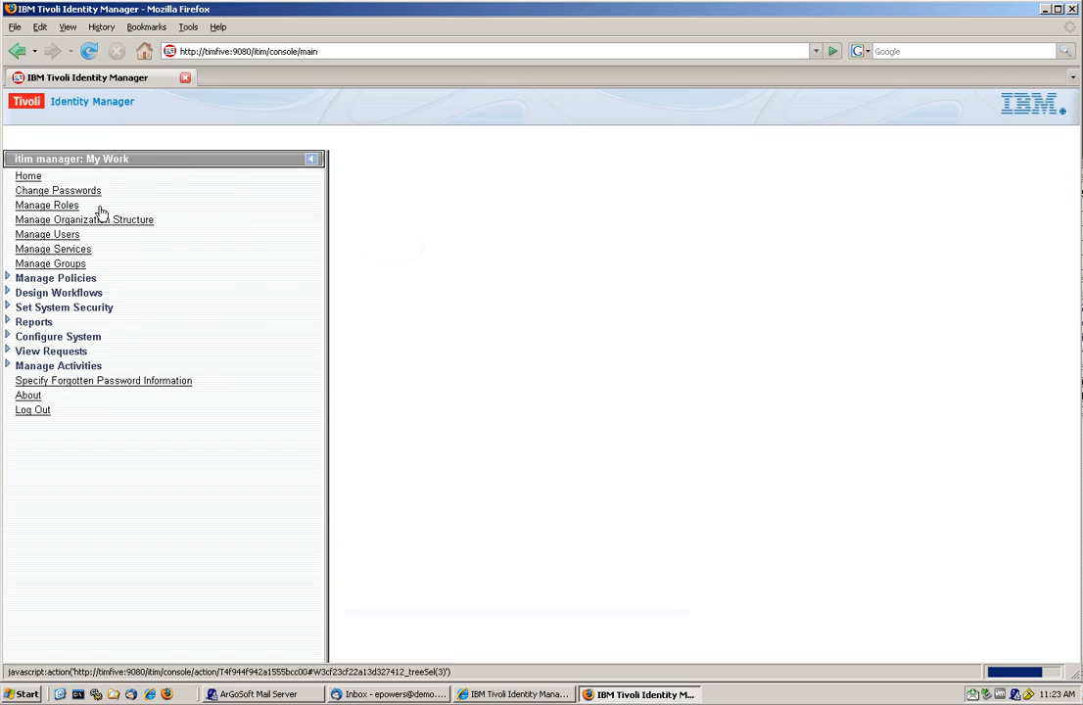
{"action": "left_click", "coordinate": [773, 282]}
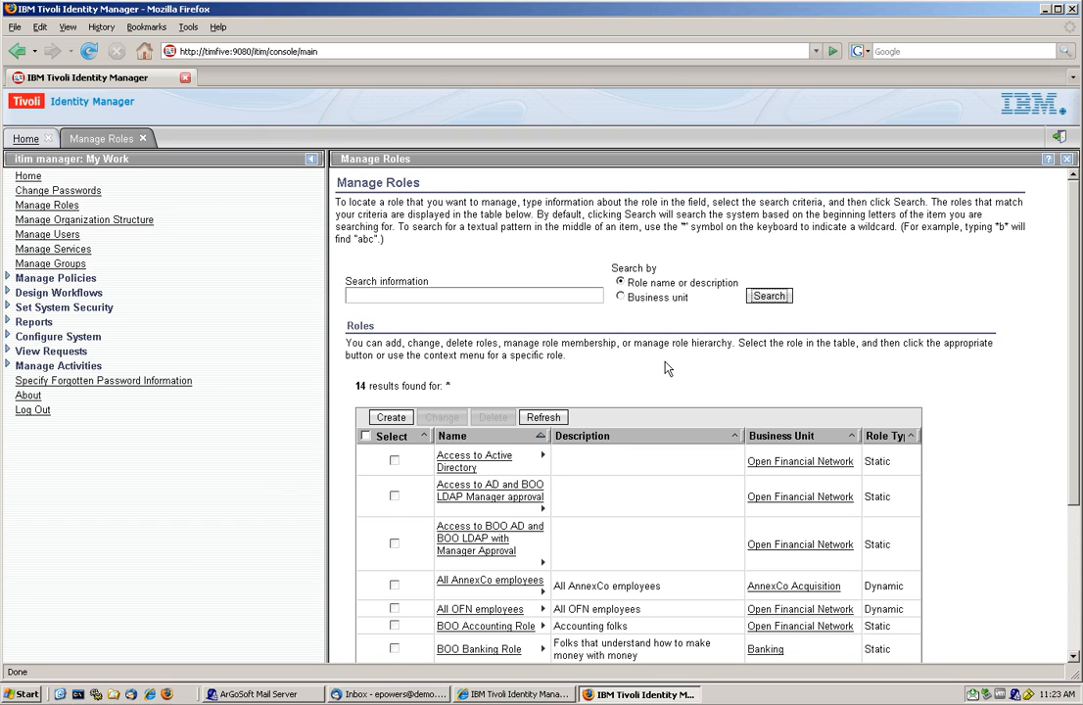
{"action": "scroll", "coordinate": [664, 368], "scroll_direction": "down", "scroll_amount": 3}
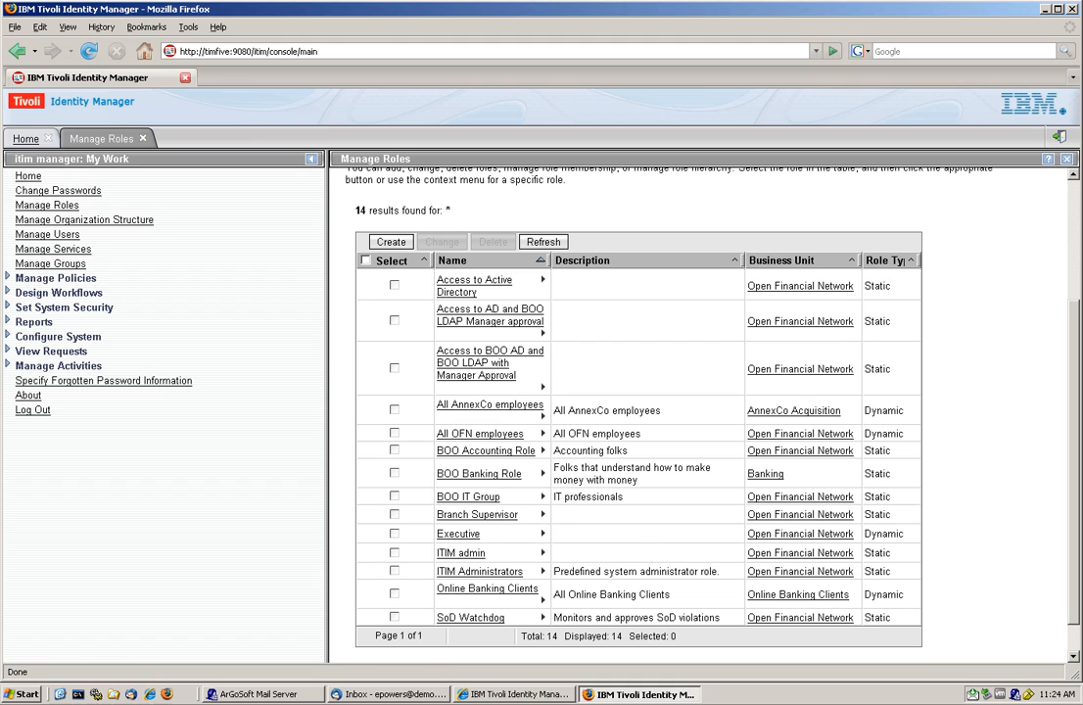
{"action": "double_click", "coordinate": [886, 537]}
- List the user members of the Executive role, and close the member list and role management
{"action": "left_click", "coordinate": [542, 534]}
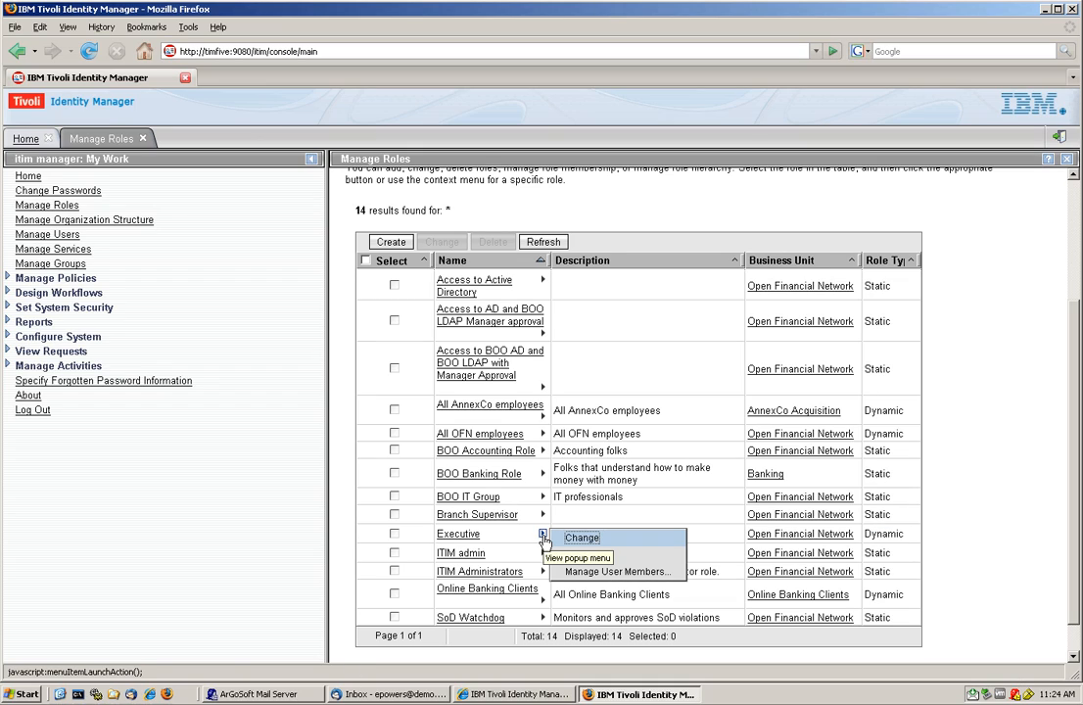
{"action": "left_click", "coordinate": [613, 571]}
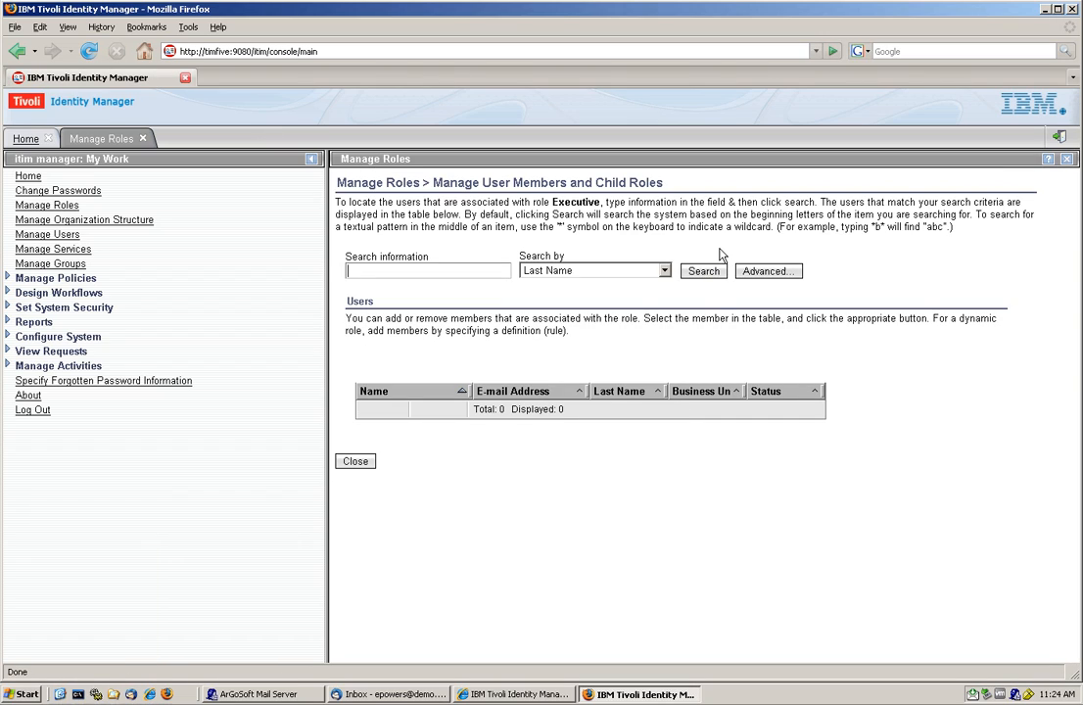
{"action": "left_click", "coordinate": [704, 272]}
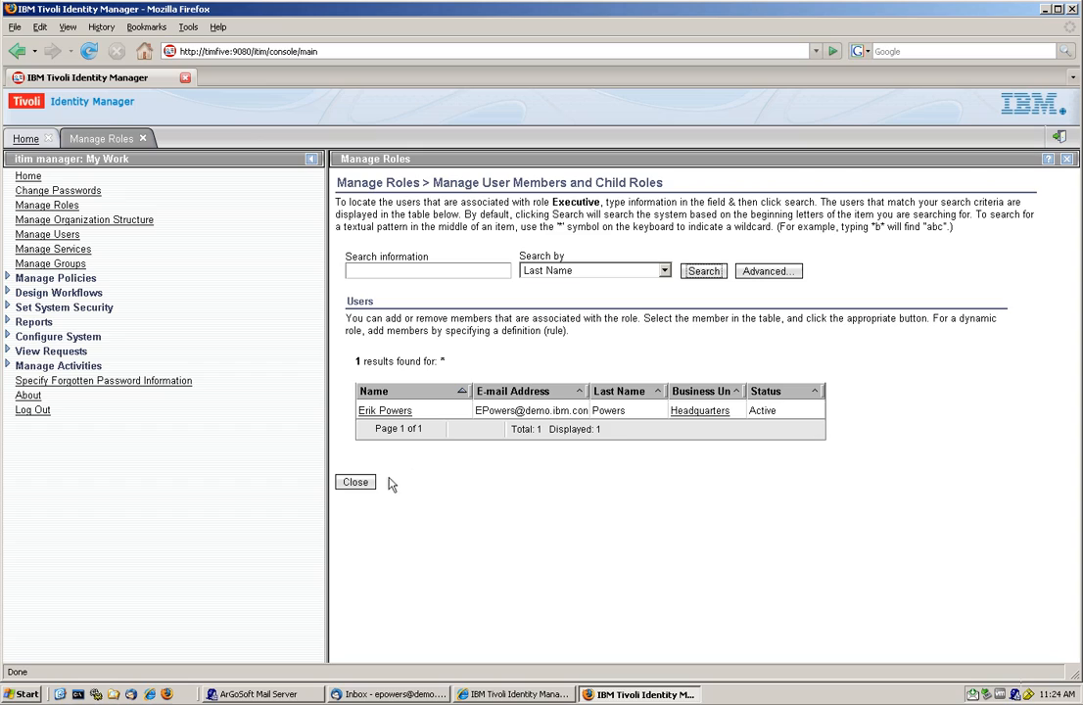
{"action": "left_click", "coordinate": [359, 484]}
{"action": "left_click", "coordinate": [356, 484]}
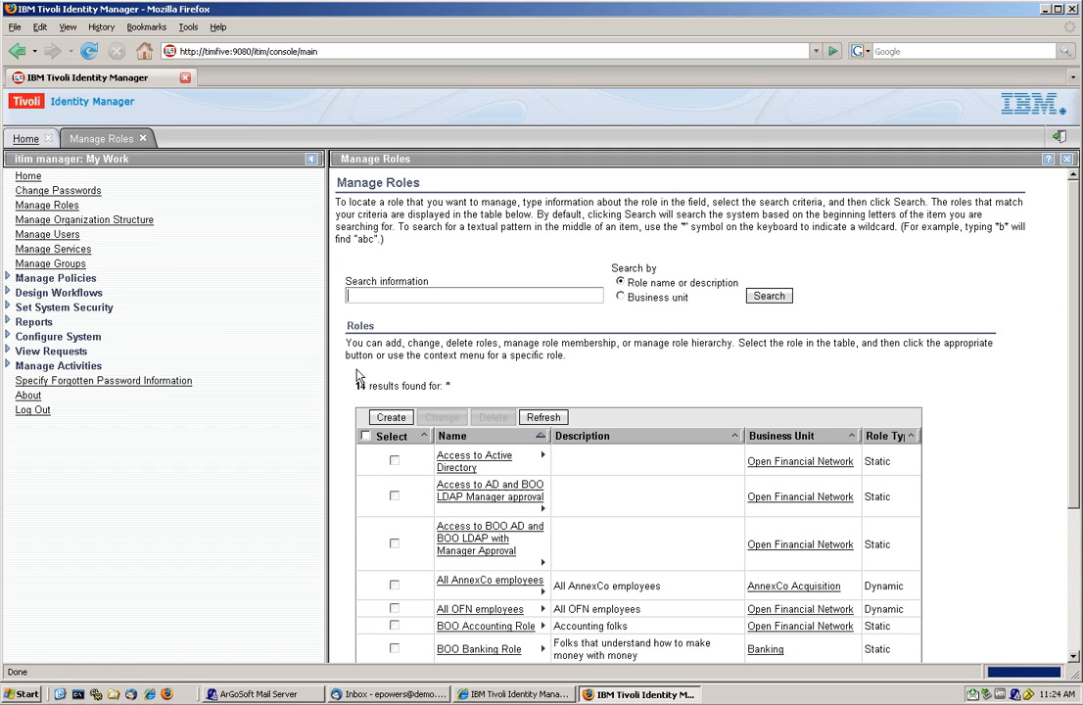
{"action": "left_click", "coordinate": [143, 138]}
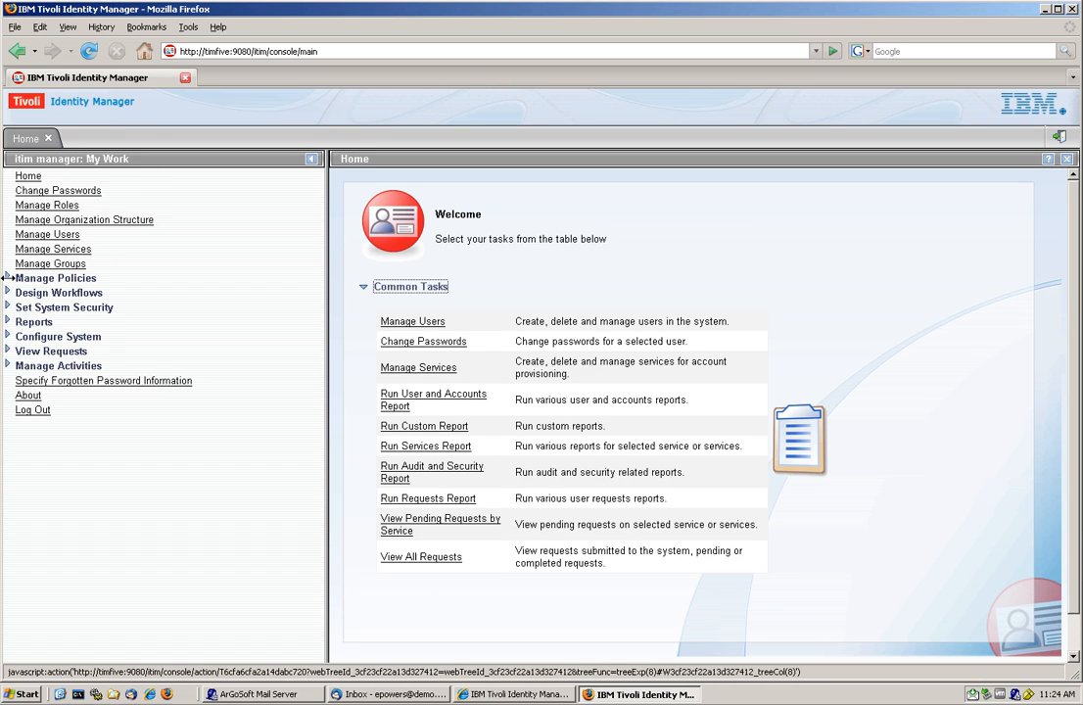
- Start a new provisioning policy and name it VIP
{"action": "left_click", "coordinate": [8, 279]}
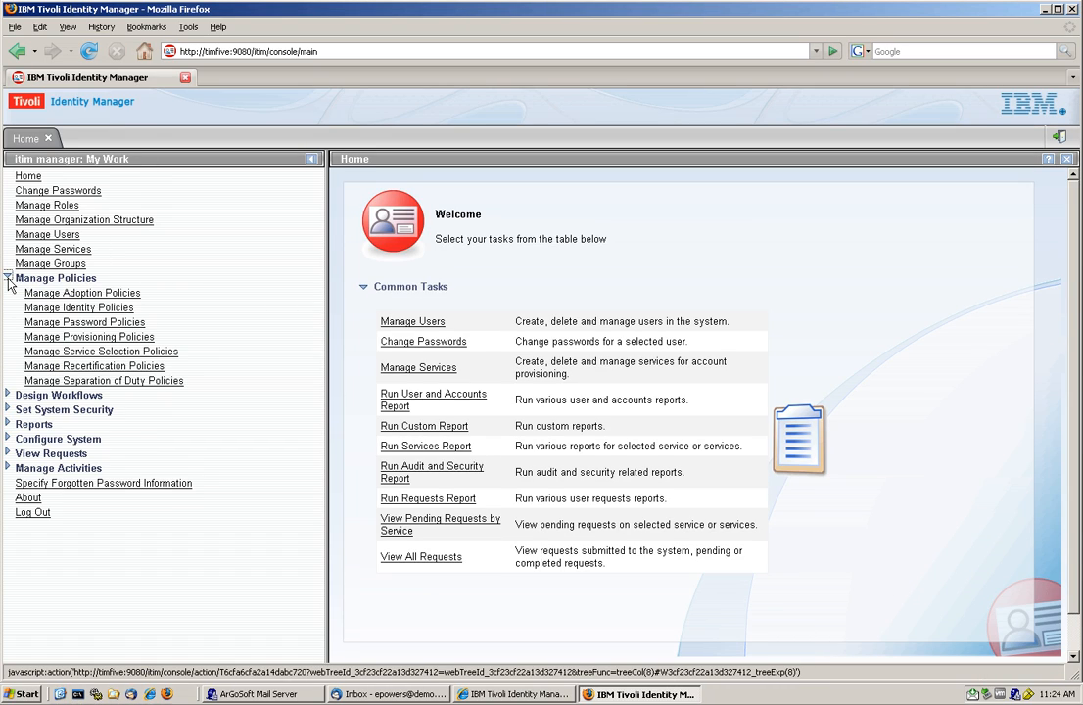
{"action": "left_click", "coordinate": [78, 338]}
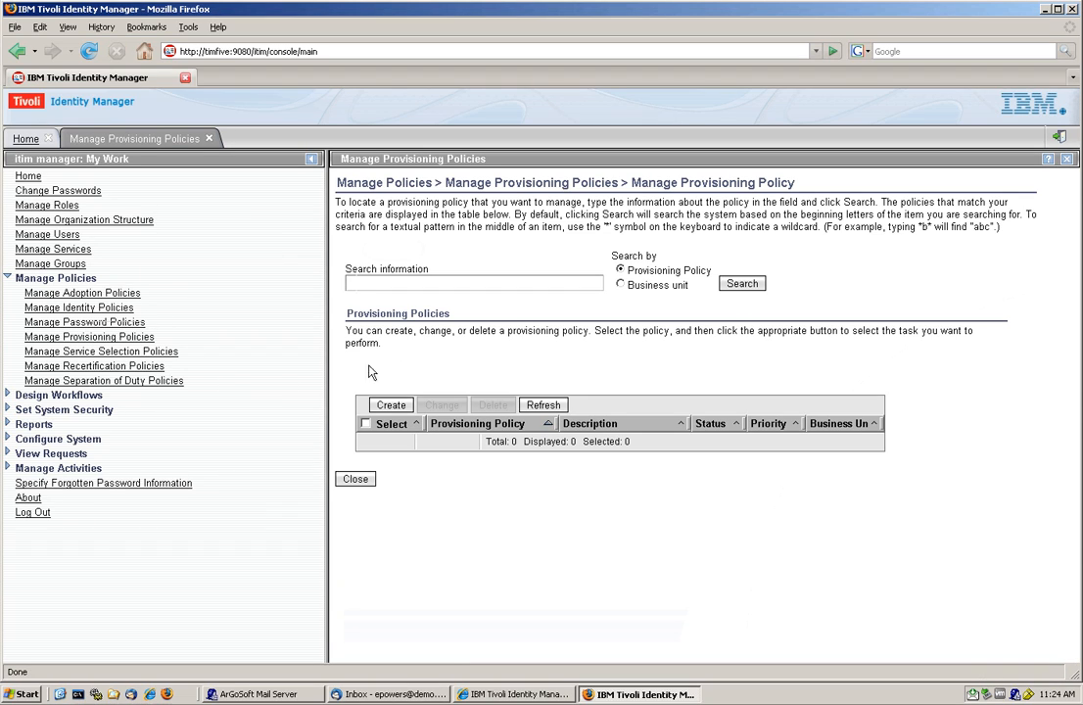
{"action": "left_click", "coordinate": [398, 410]}
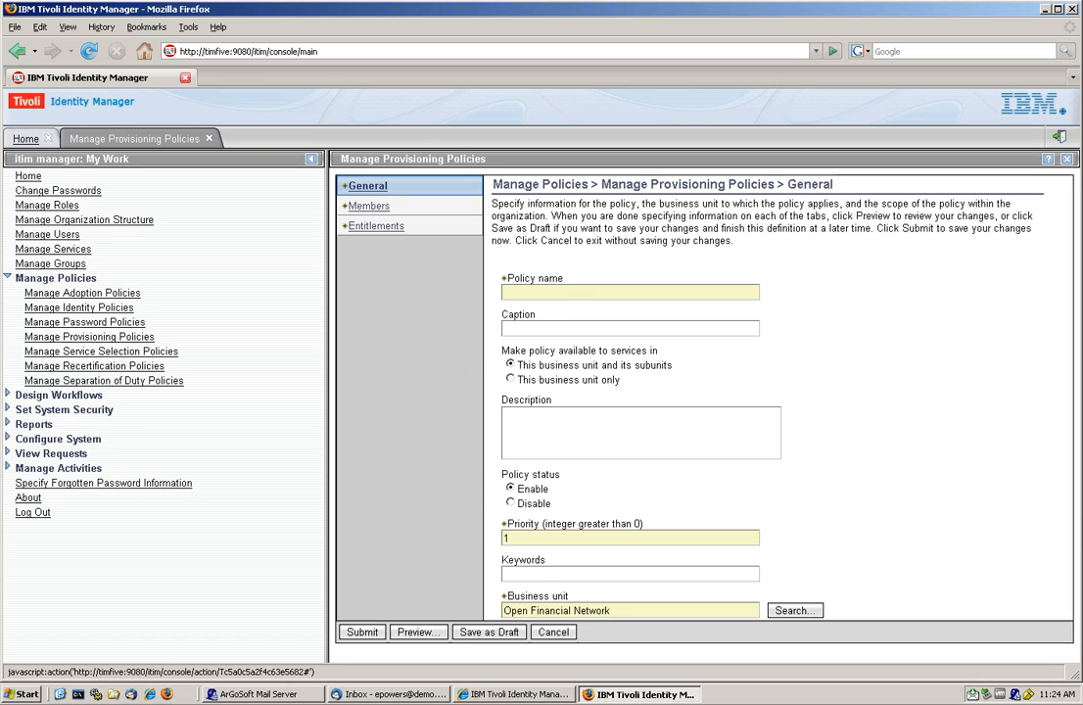
{"action": "type", "text": "VIP Fellow"}
- Limit the policy's membership to specified roles and add the Executive role as a member
{"action": "left_click", "coordinate": [368, 208]}
{"action": "left_click", "coordinate": [511, 309]}
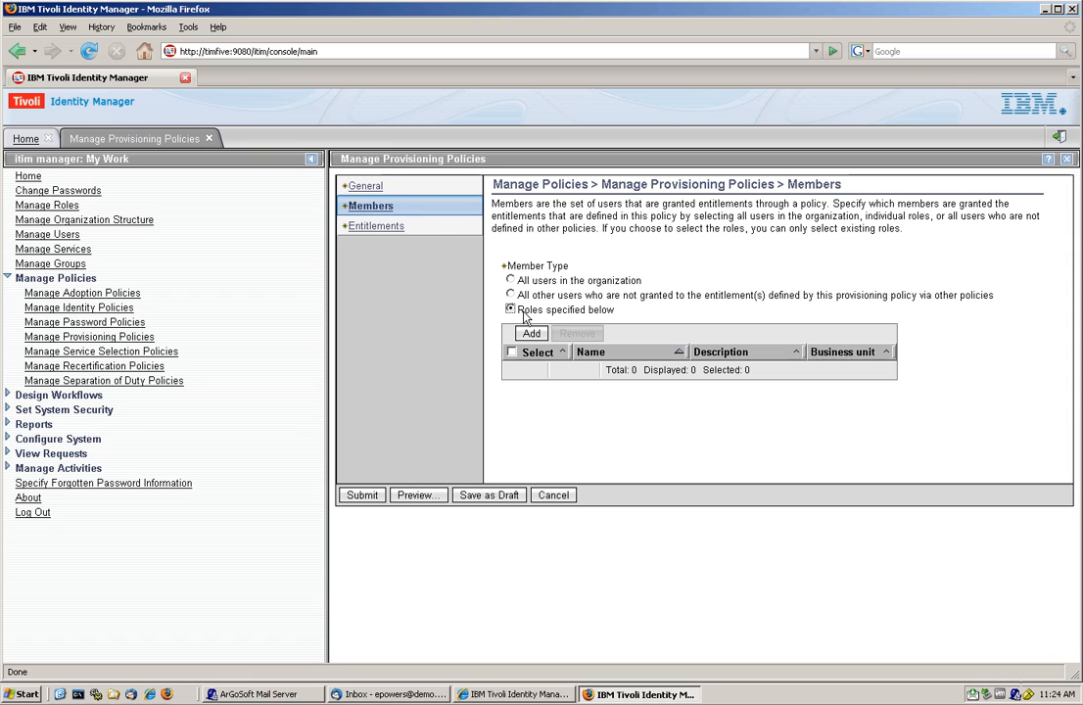
{"action": "left_click", "coordinate": [531, 334]}
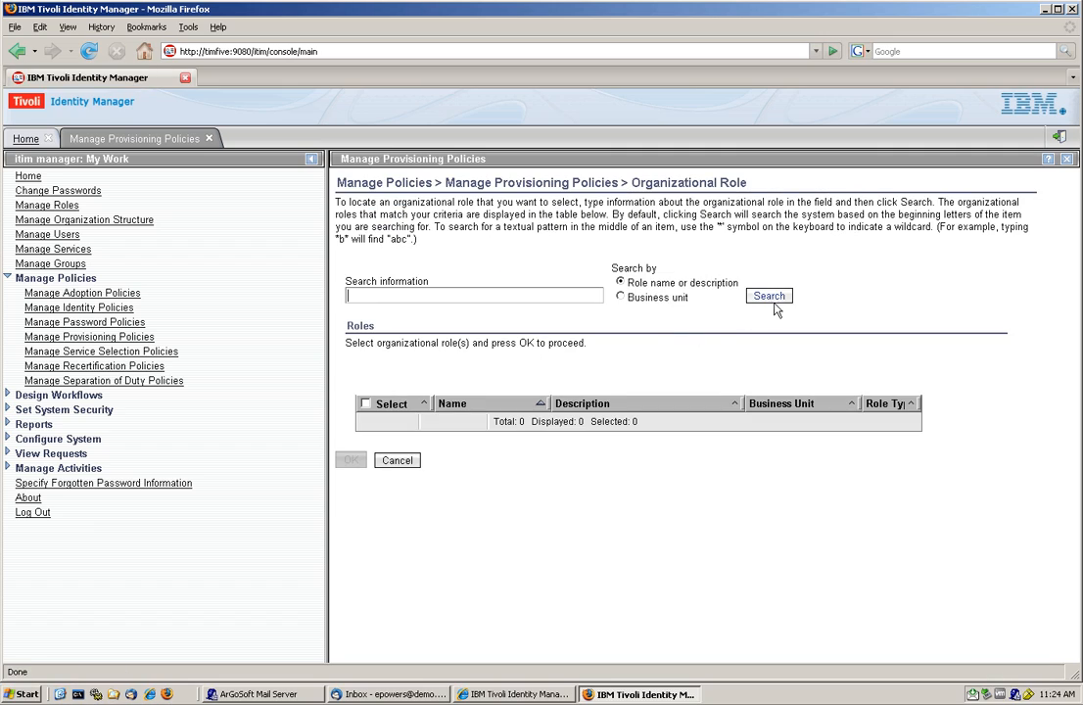
{"action": "left_click", "coordinate": [768, 296]}
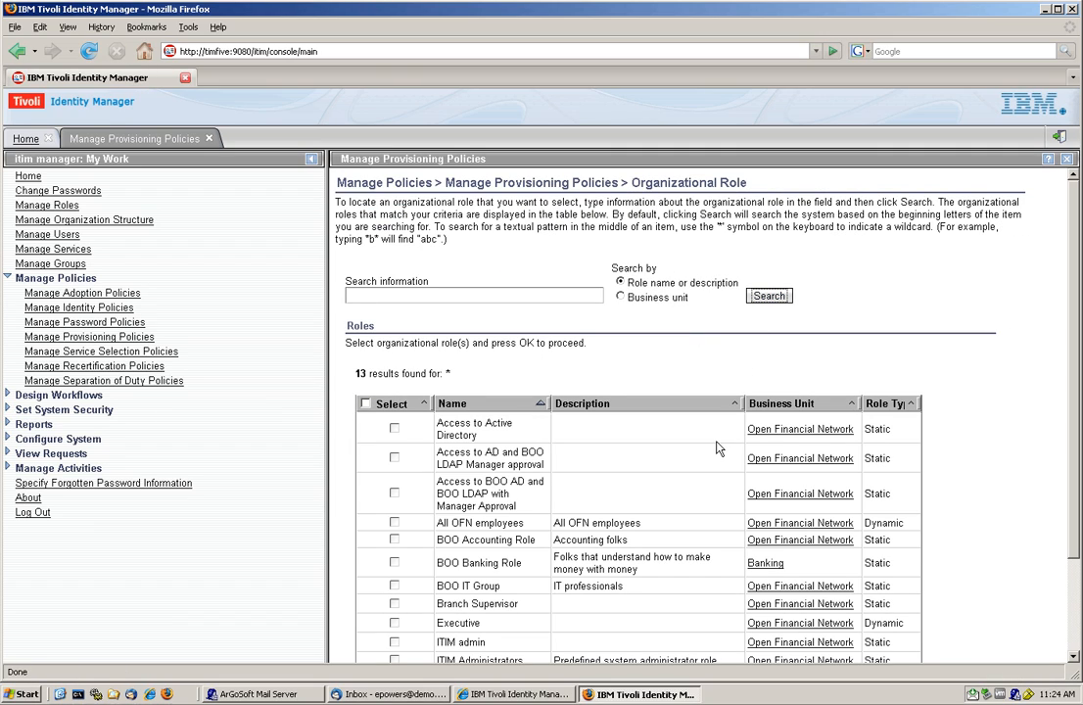
{"action": "scroll", "coordinate": [715, 448], "scroll_direction": "down", "scroll_amount": 3}
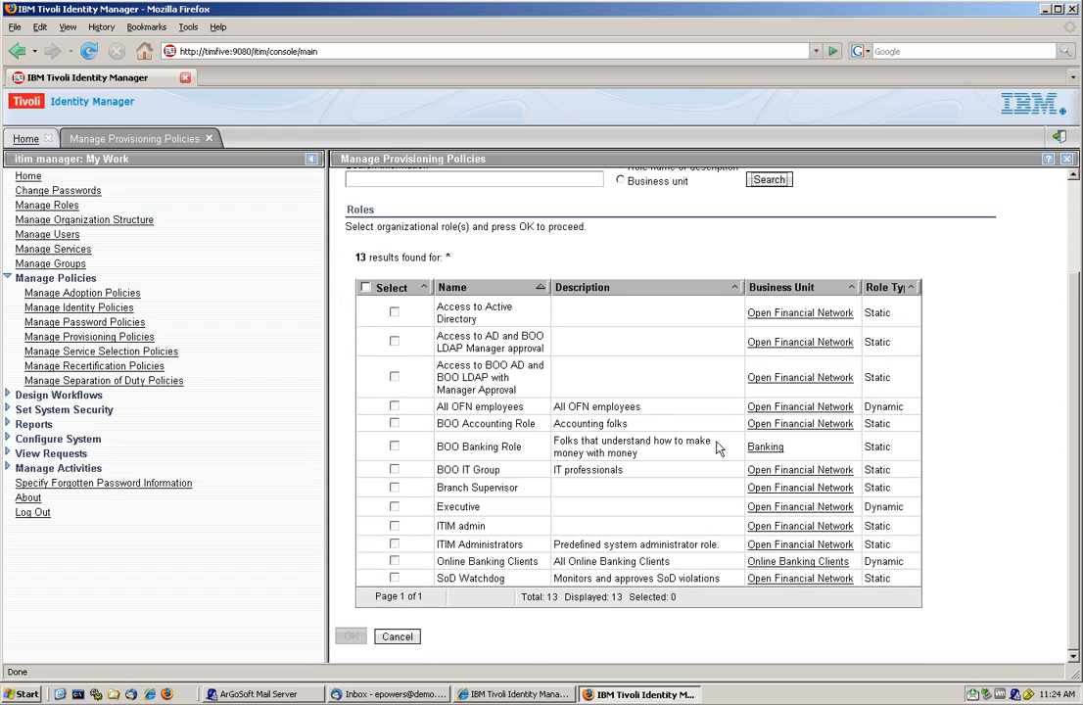
{"action": "left_click", "coordinate": [394, 506]}
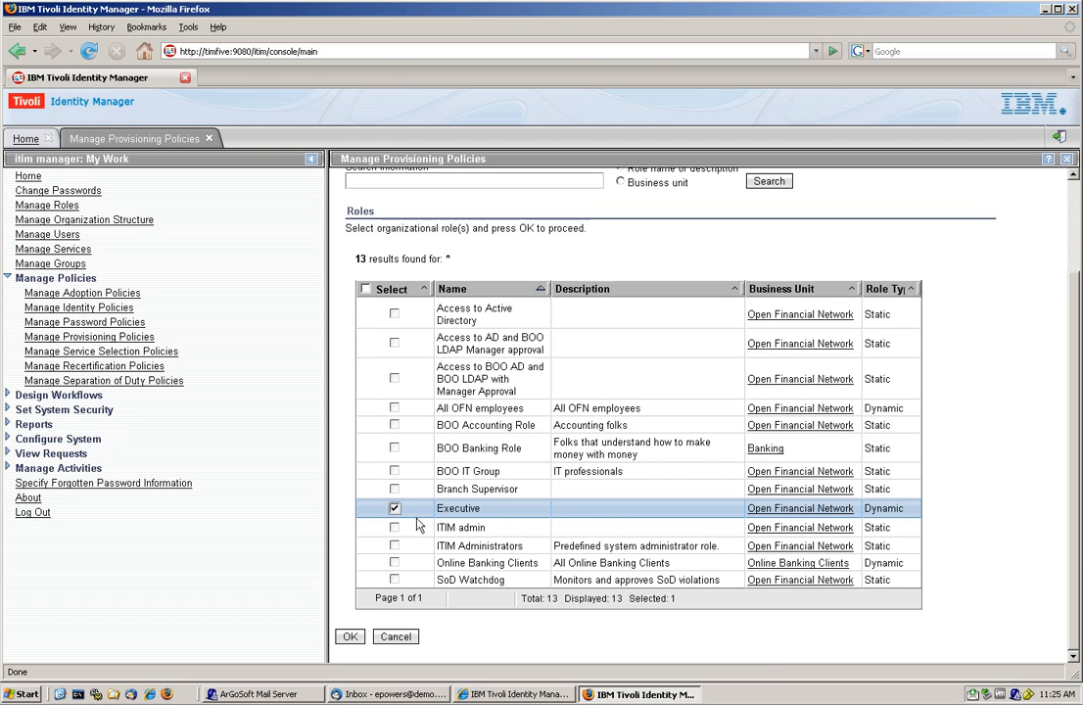
{"action": "left_click", "coordinate": [353, 638]}
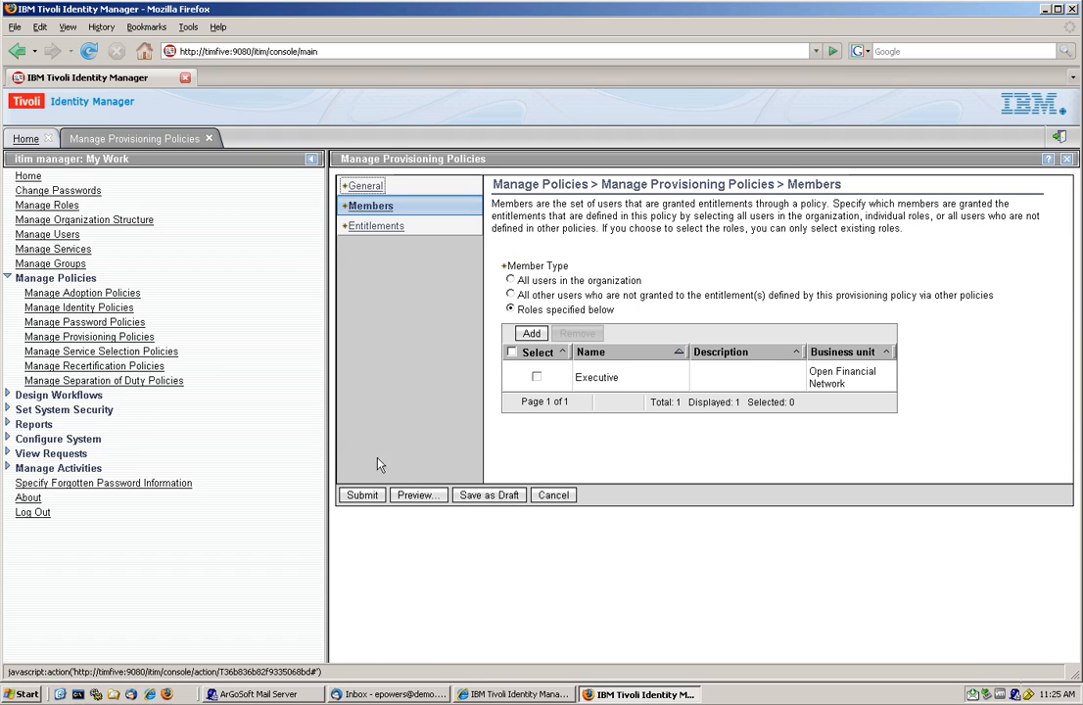
- Add an automatic entitlement for the specific service BOO LDAP, and submit the policy with the immediate schedule
{"action": "left_click", "coordinate": [371, 227]}
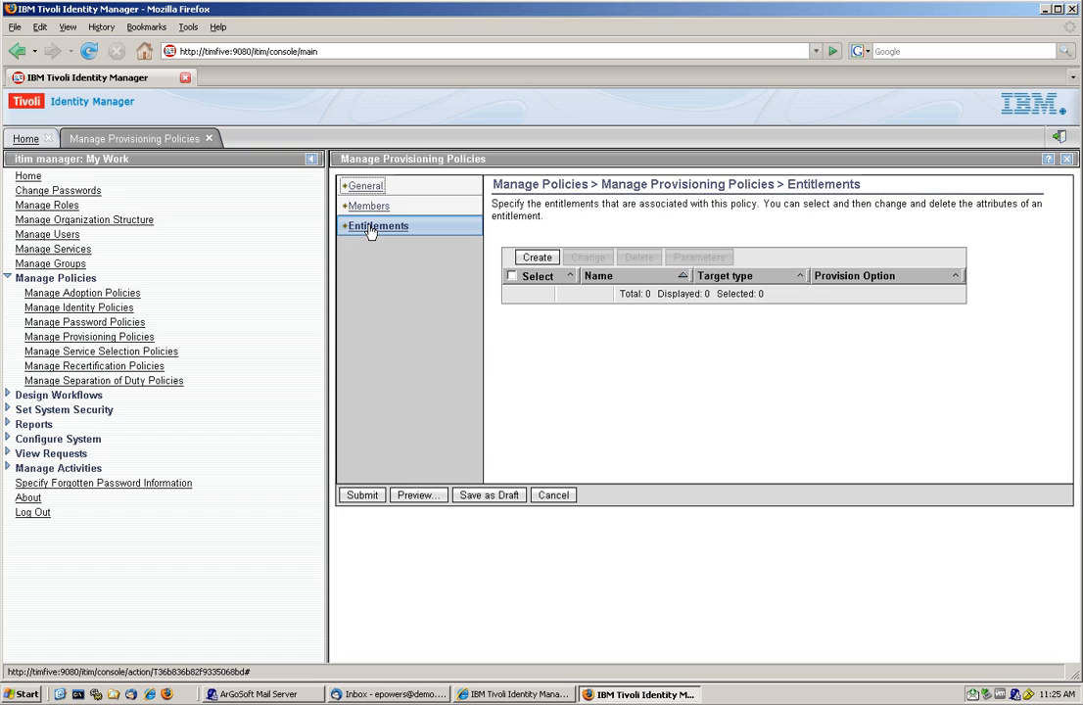
{"action": "left_click", "coordinate": [539, 257]}
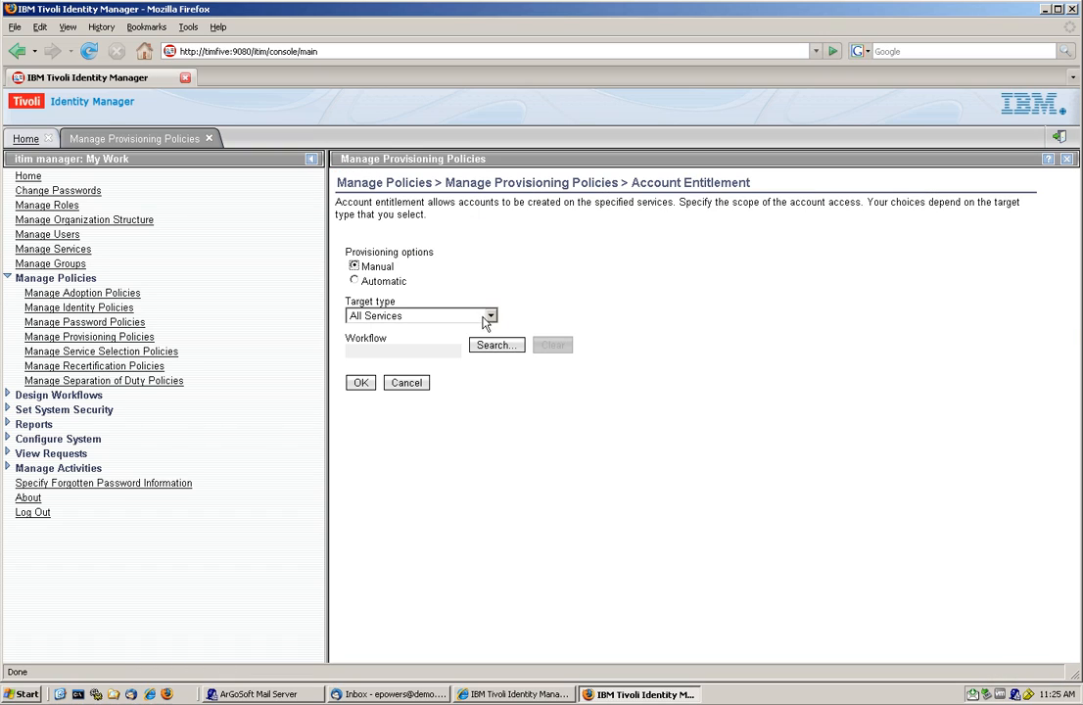
{"action": "left_click", "coordinate": [388, 282]}
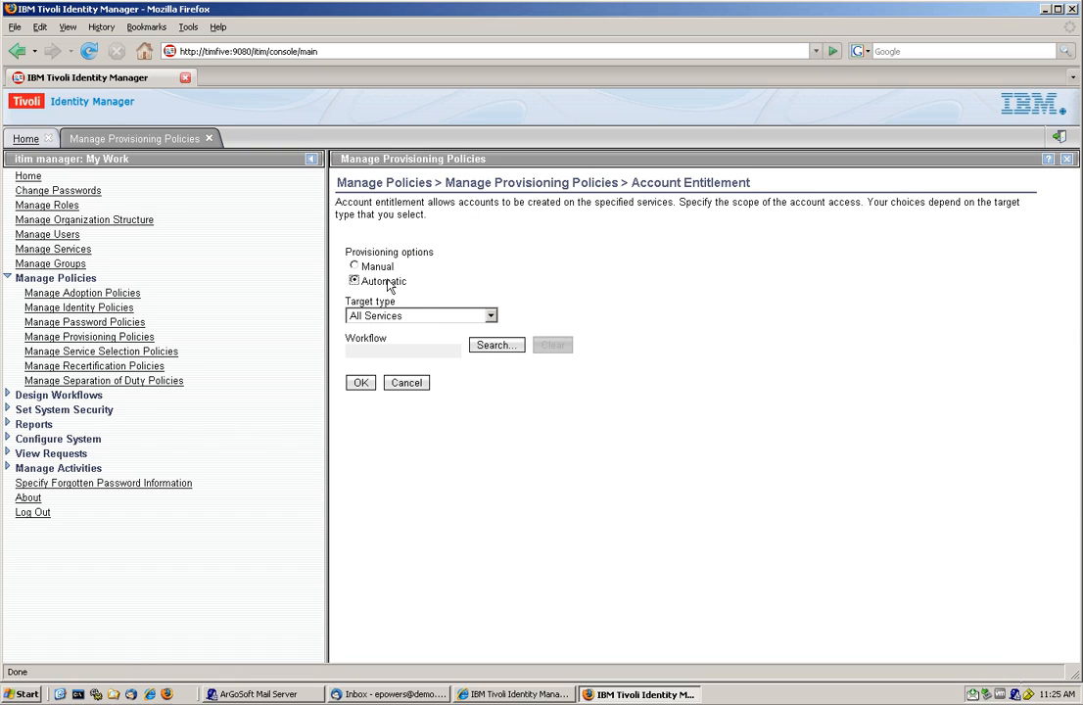
{"action": "left_click", "coordinate": [490, 315]}
{"action": "left_click", "coordinate": [474, 369]}
{"action": "left_click", "coordinate": [635, 355]}
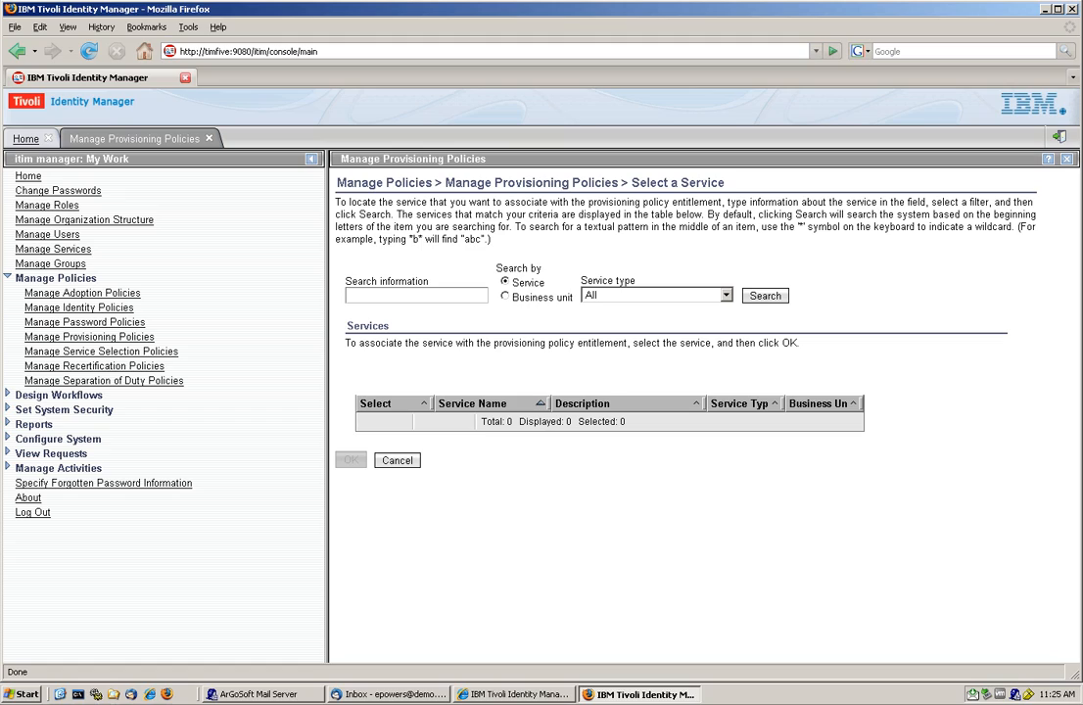
{"action": "type", "text": "BOO L"}
{"action": "left_click", "coordinate": [764, 295]}
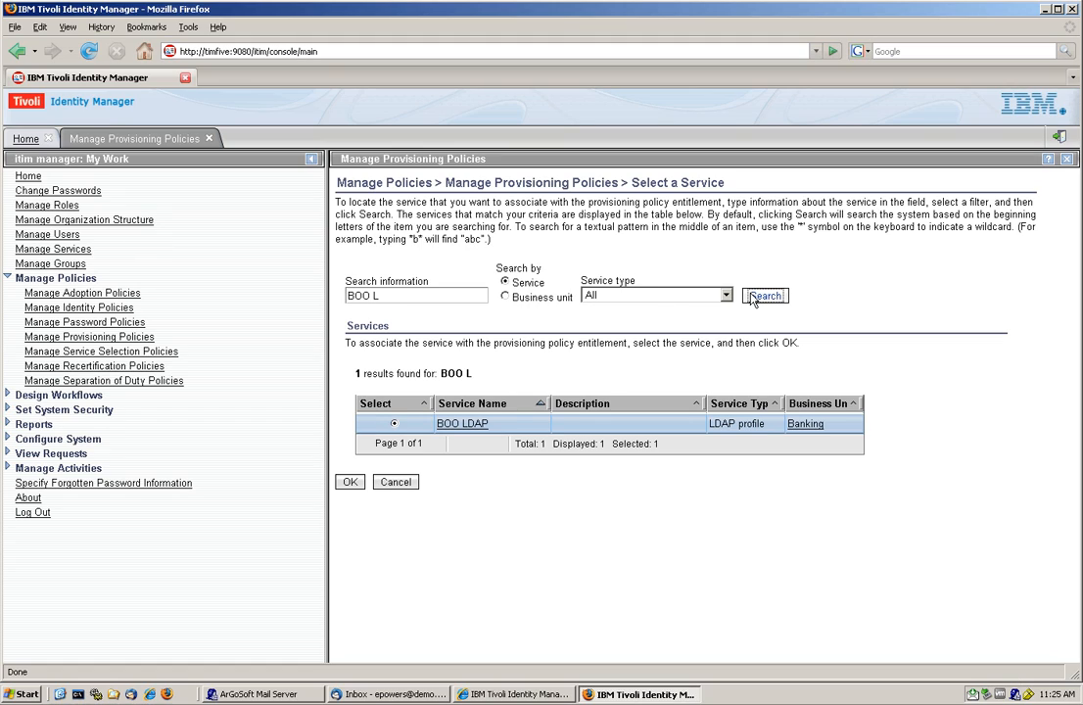
{"action": "left_click", "coordinate": [350, 482]}
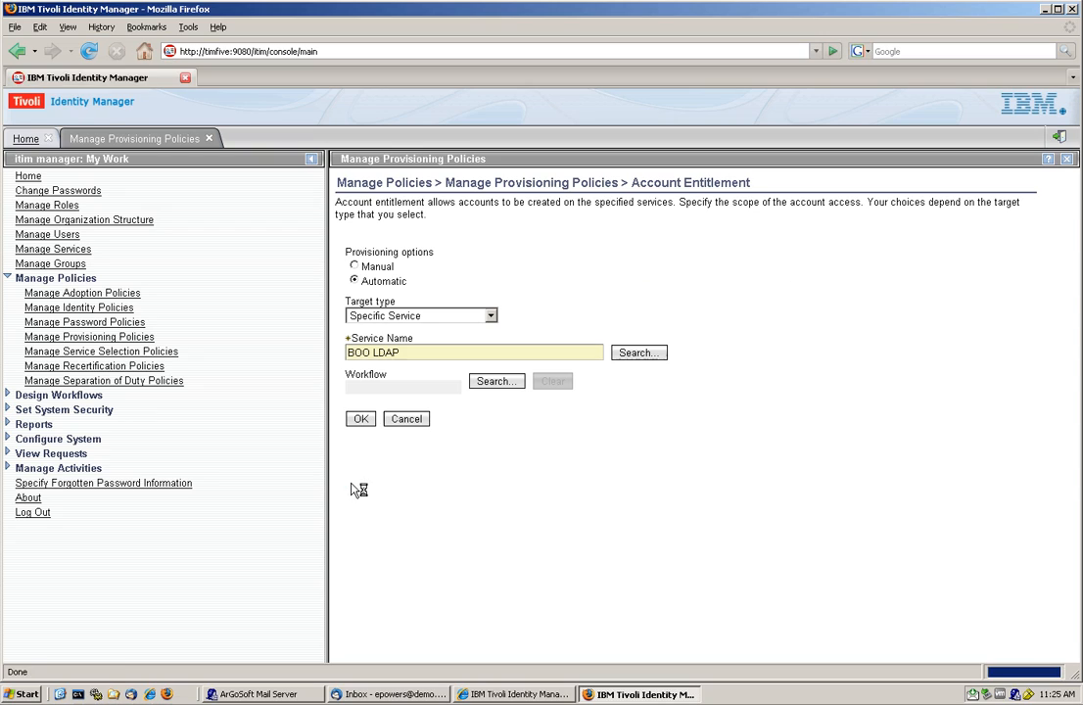
{"action": "left_click", "coordinate": [360, 421]}
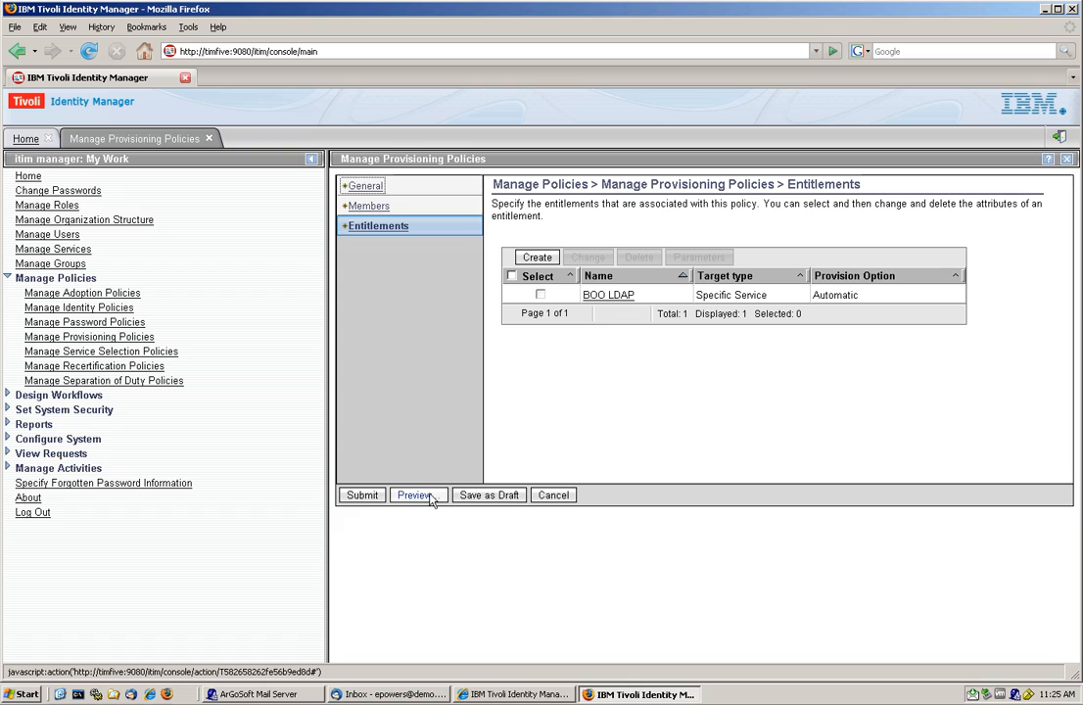
{"action": "left_click", "coordinate": [371, 499]}
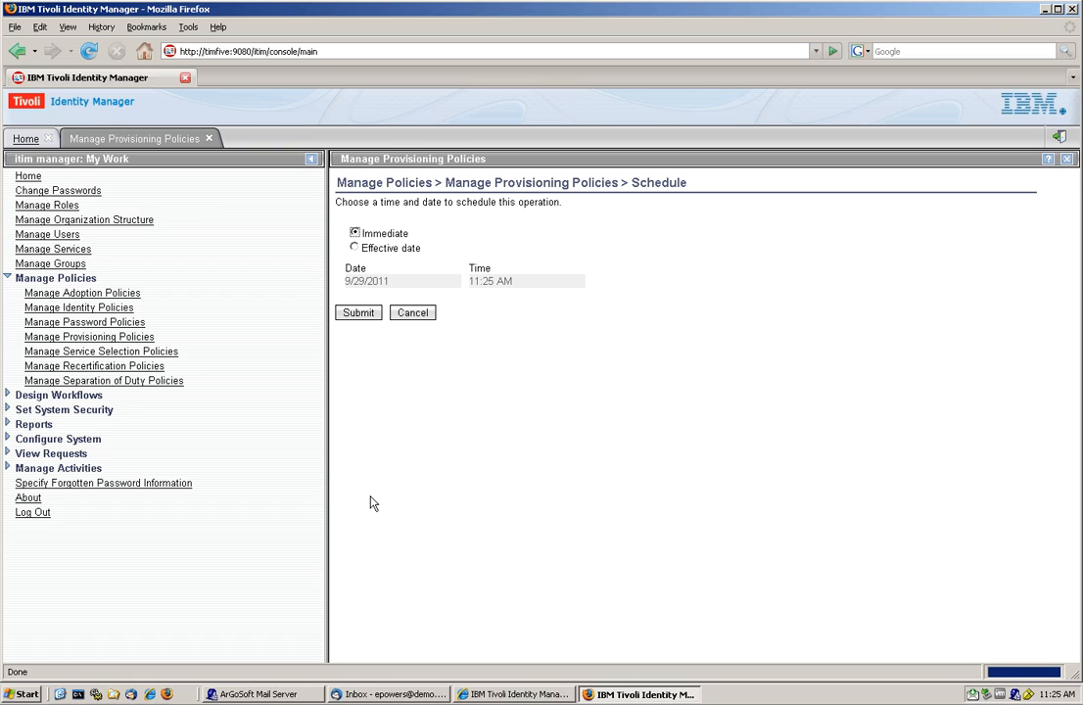
{"action": "left_click", "coordinate": [360, 315]}
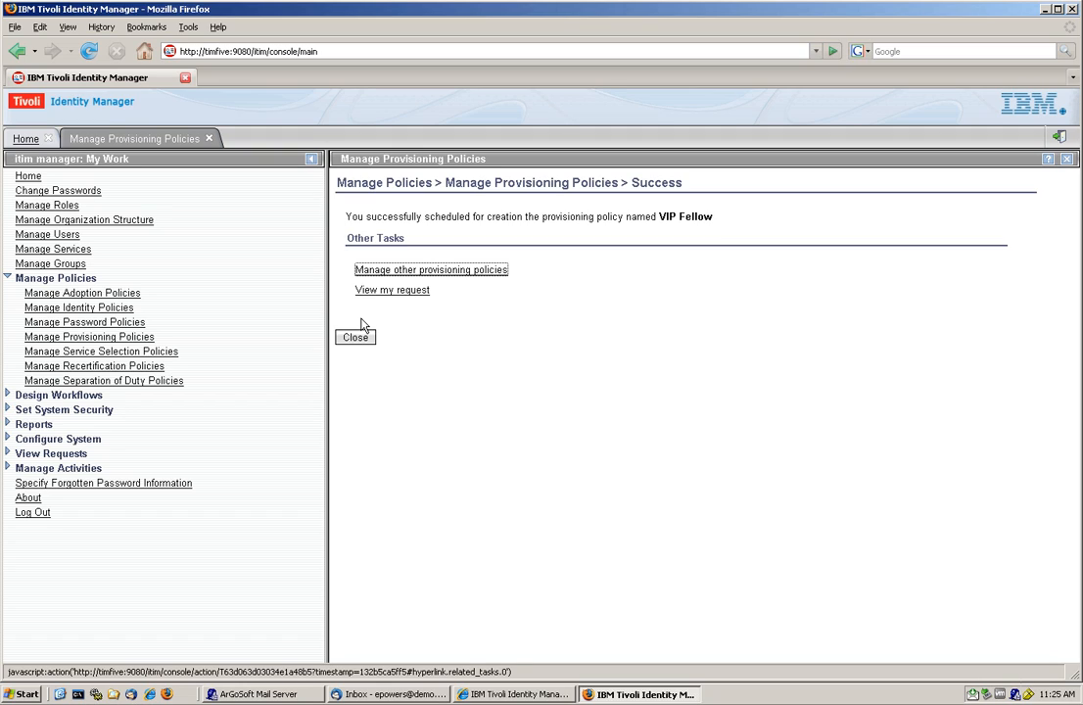
- List the accounts of the first Headquarters user in the user list to check for BOO LDAP, and close the account list
{"action": "left_click", "coordinate": [47, 235]}
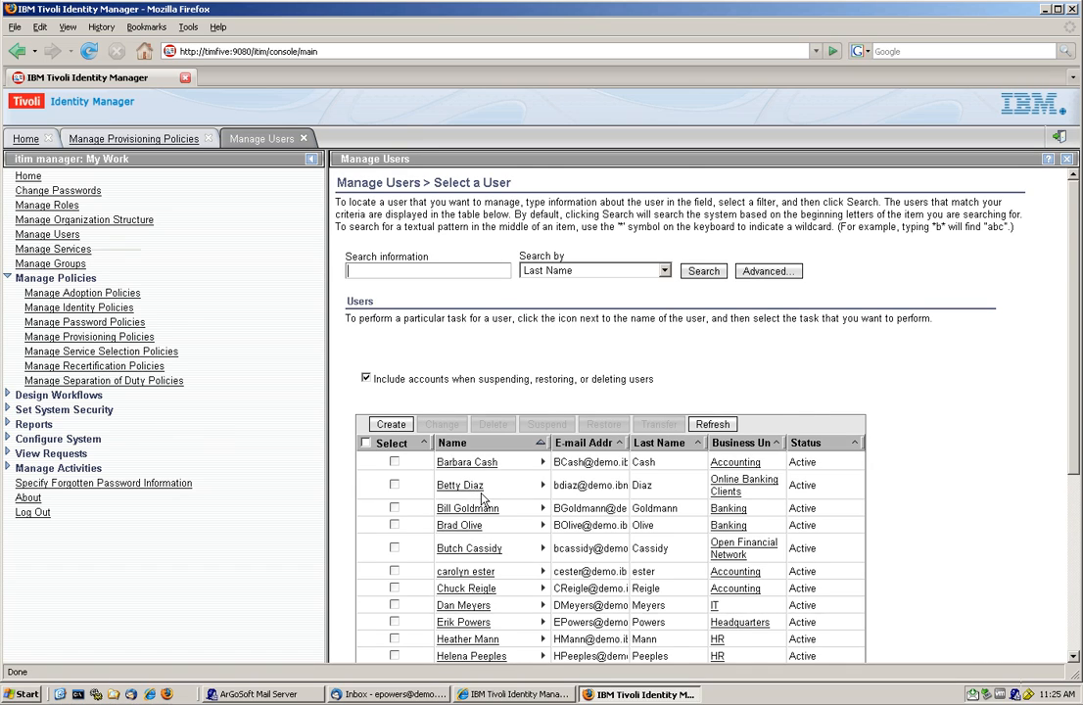
{"action": "scroll", "coordinate": [483, 499], "scroll_direction": "down", "scroll_amount": 1}
{"action": "scroll", "coordinate": [482, 499], "scroll_direction": "down", "scroll_amount": 2}
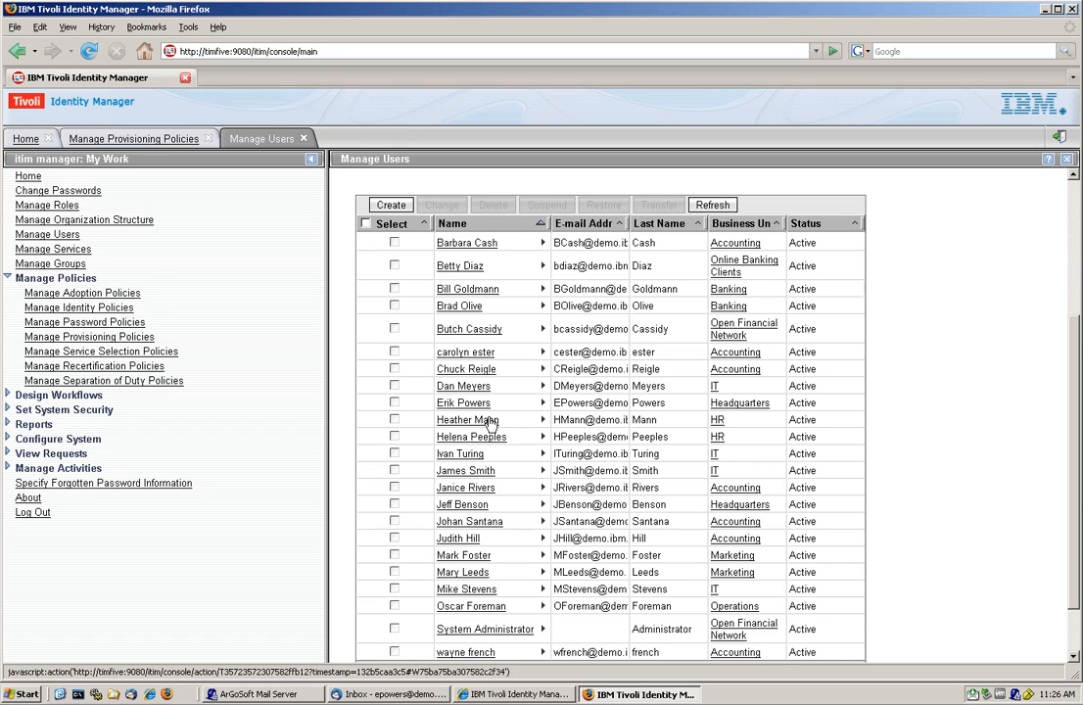
{"action": "left_click", "coordinate": [542, 402]}
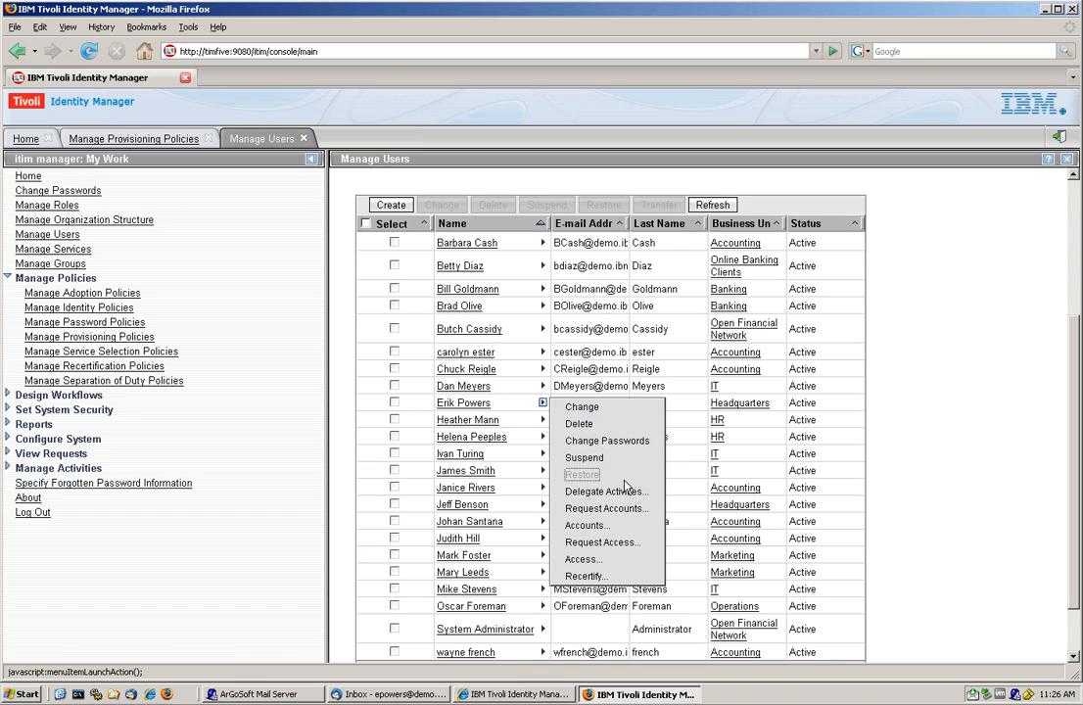
{"action": "left_click", "coordinate": [624, 526]}
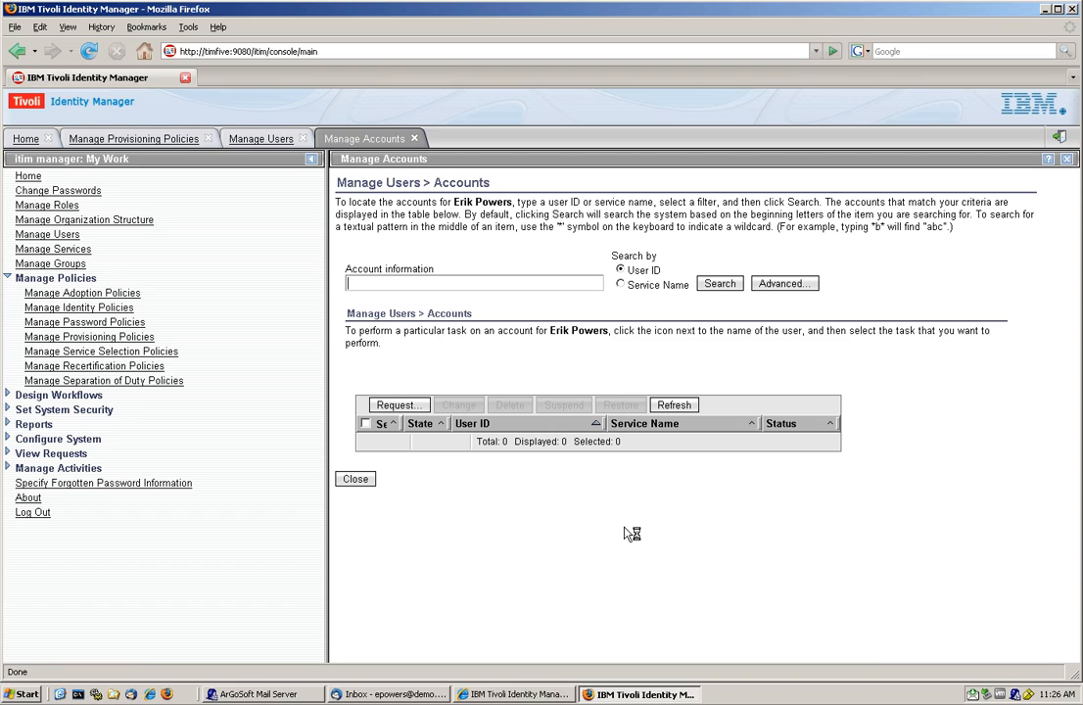
{"action": "left_click", "coordinate": [719, 284]}
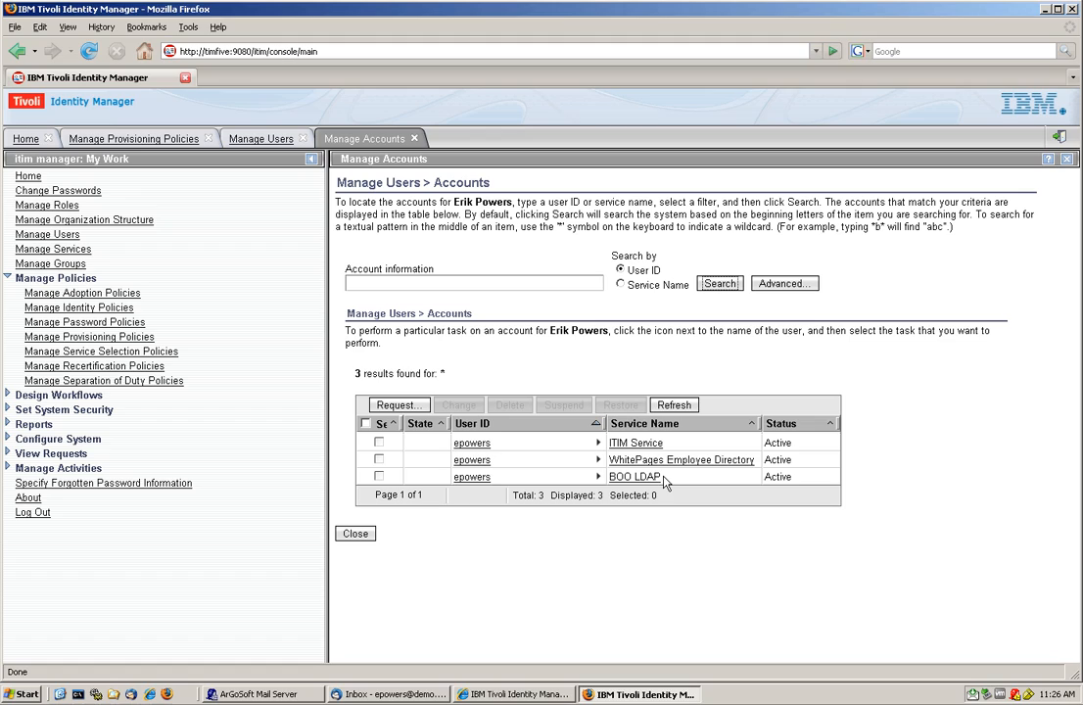
{"action": "left_click", "coordinate": [356, 541]}
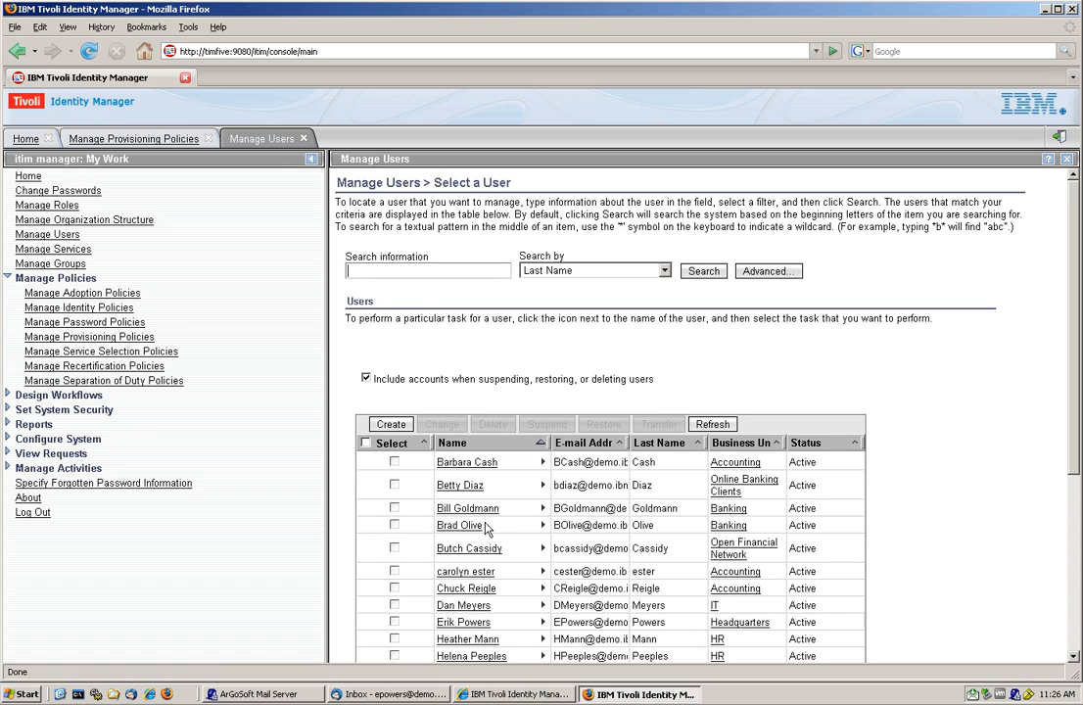
- Set the title in the same Headquarters user's business information to Manager and submit the change immediately
{"action": "scroll", "coordinate": [470, 592], "scroll_direction": "down", "scroll_amount": 1}
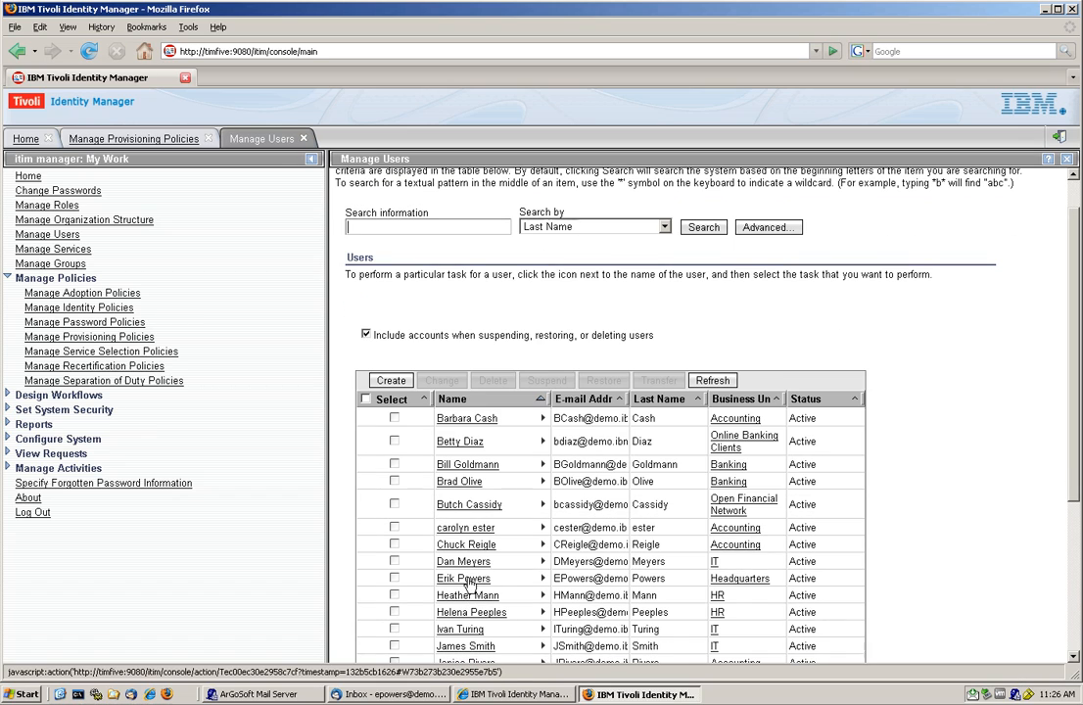
{"action": "left_click", "coordinate": [463, 578]}
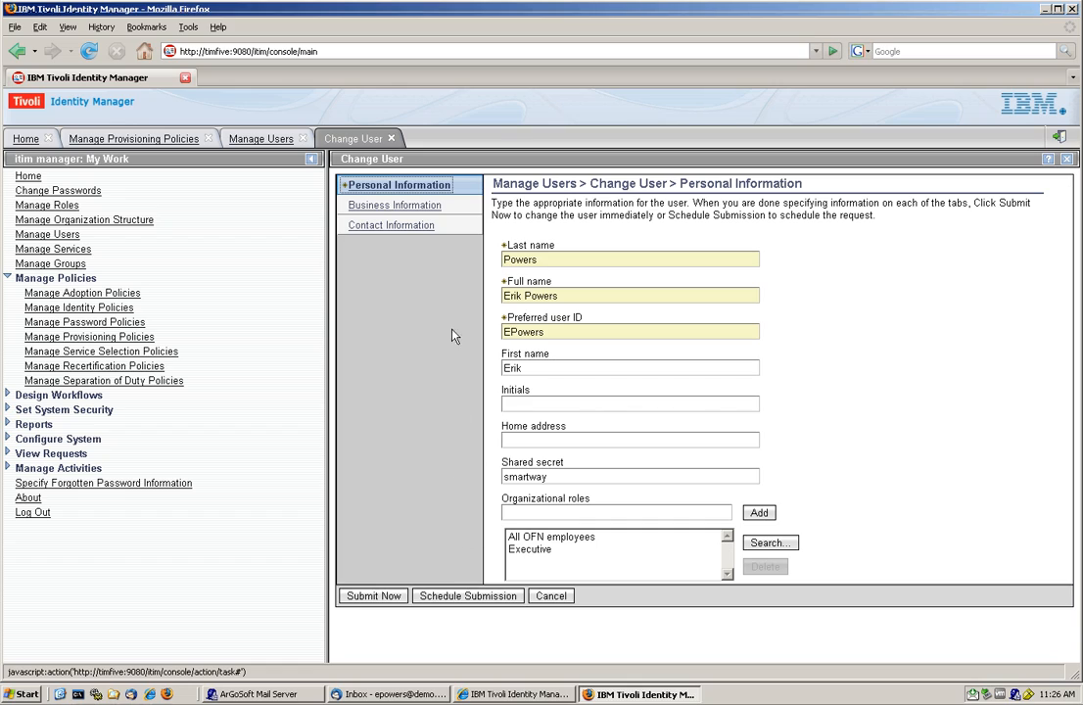
{"action": "left_click", "coordinate": [380, 208]}
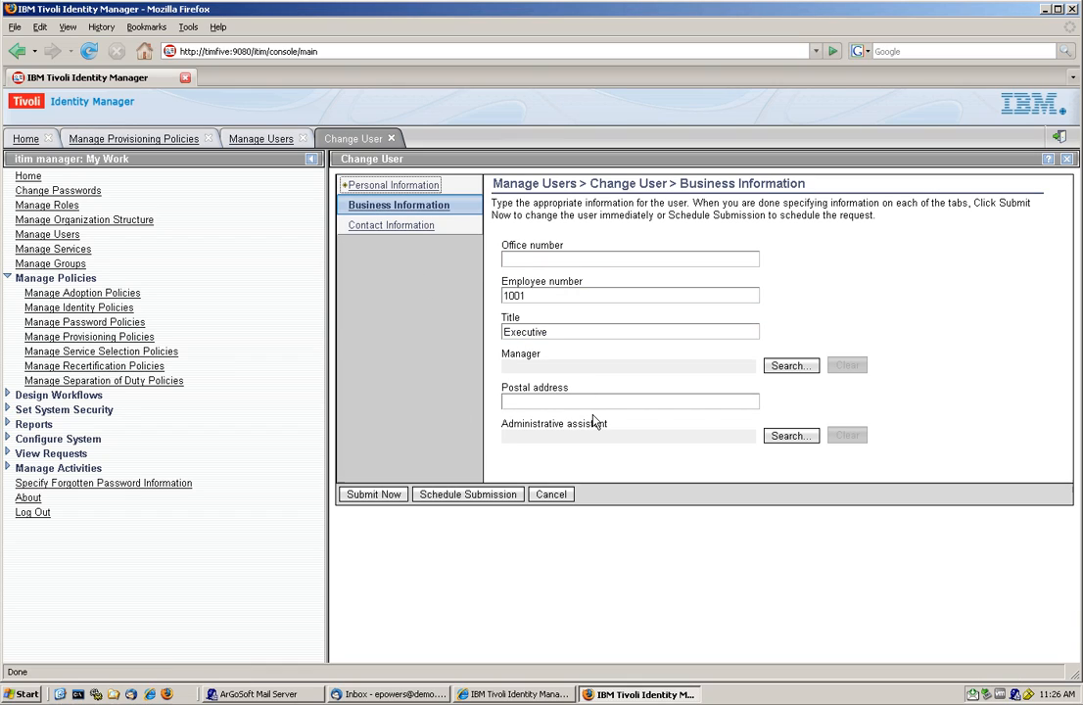
{"action": "double_click", "coordinate": [525, 332]}
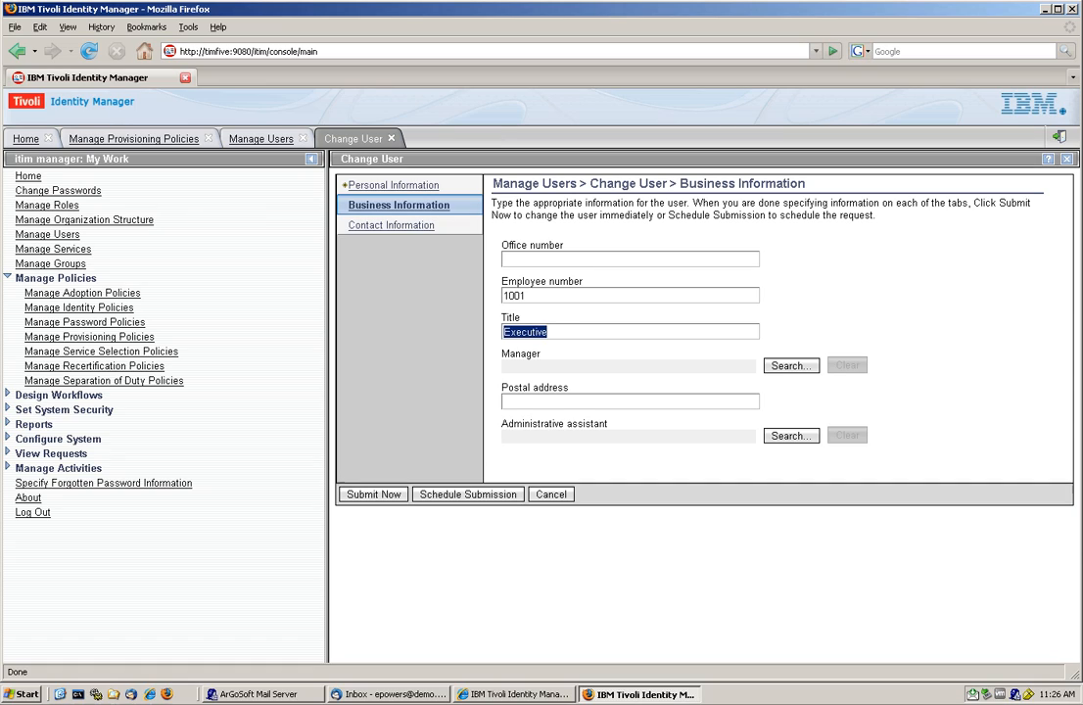
{"action": "type", "text": "Manager"}
{"action": "left_click", "coordinate": [369, 496]}
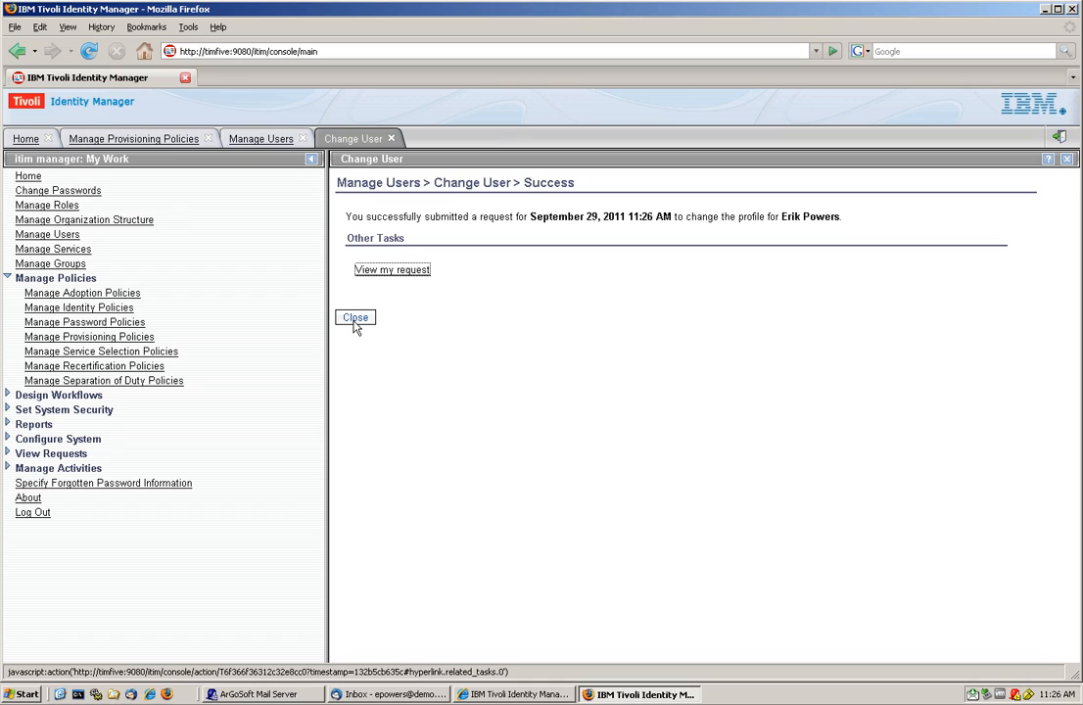
- Check the status of the submitted user data change request, and close the request view and the user change page
{"action": "left_click", "coordinate": [395, 269]}
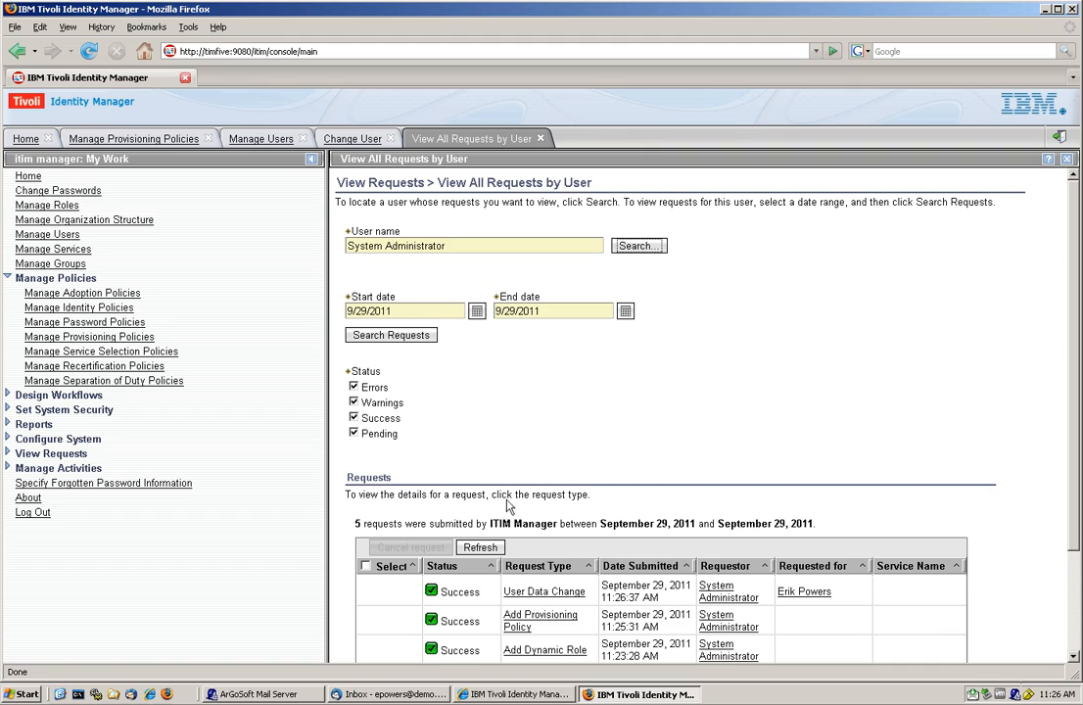
{"action": "left_click", "coordinate": [543, 140]}
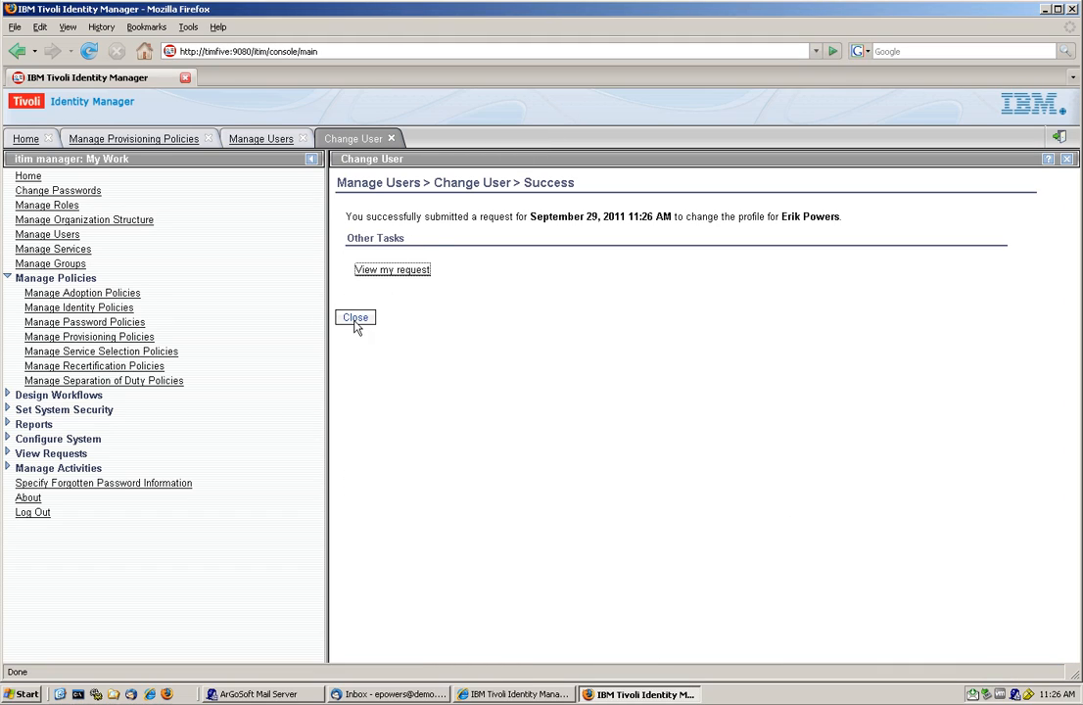
{"action": "left_click", "coordinate": [355, 322]}
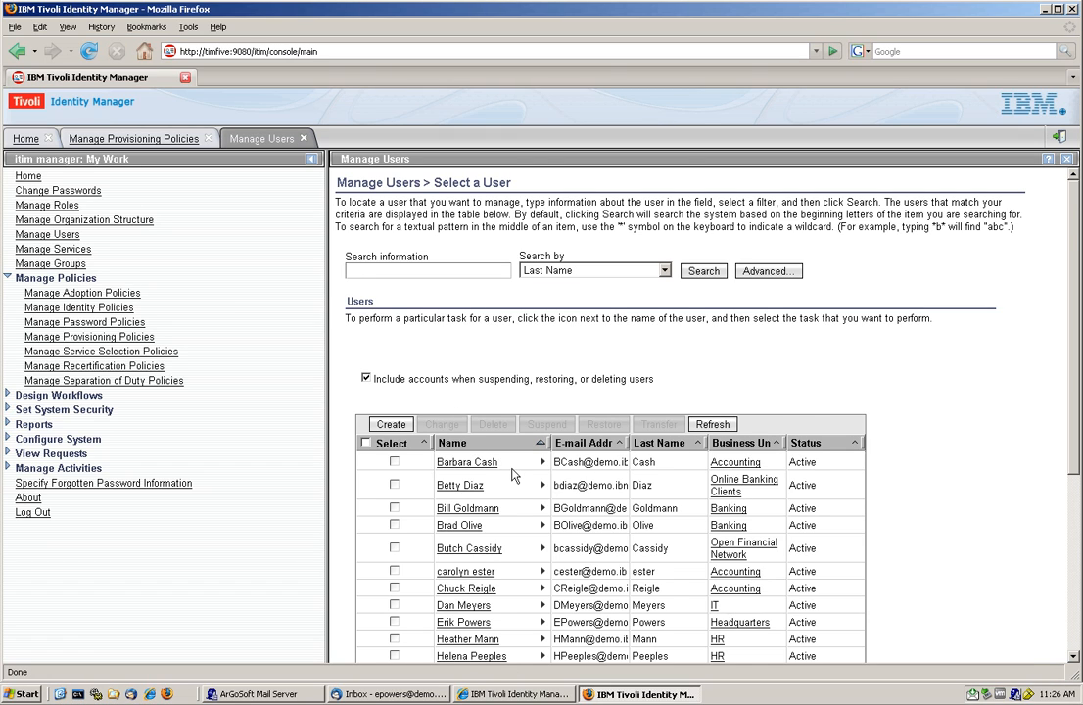
- List the accounts of the user whose title was changed to Manager to check whether BOO LDAP is still provisioned
{"action": "scroll", "coordinate": [511, 475], "scroll_direction": "down", "scroll_amount": 3}
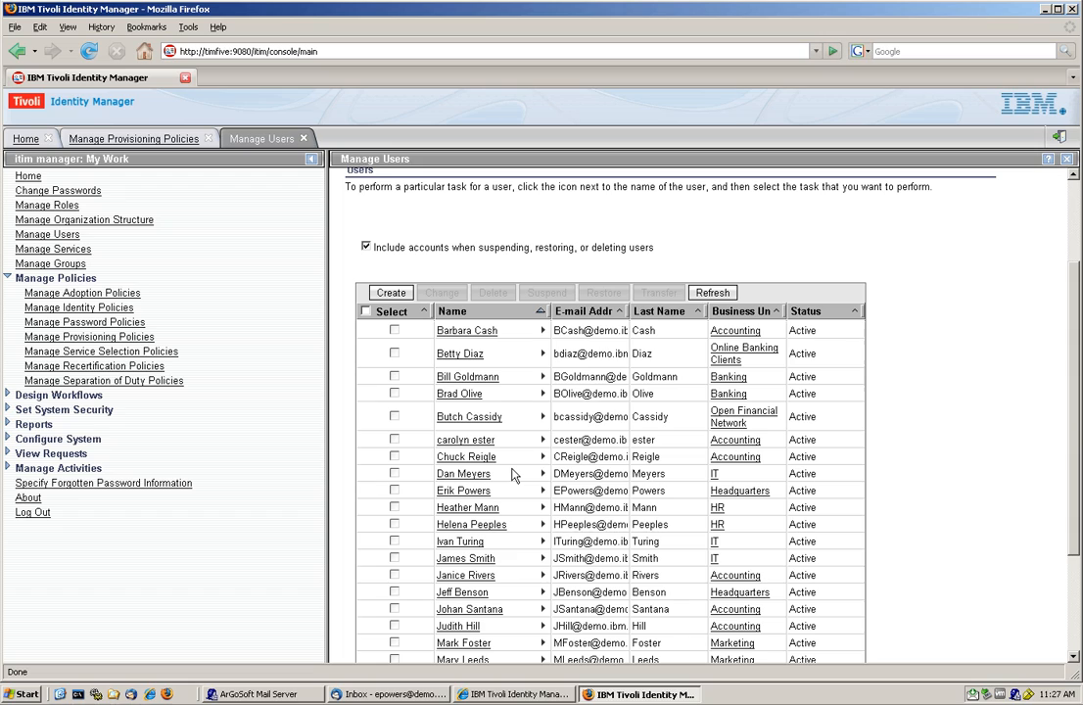
{"action": "scroll", "coordinate": [508, 514], "scroll_direction": "down", "scroll_amount": 2}
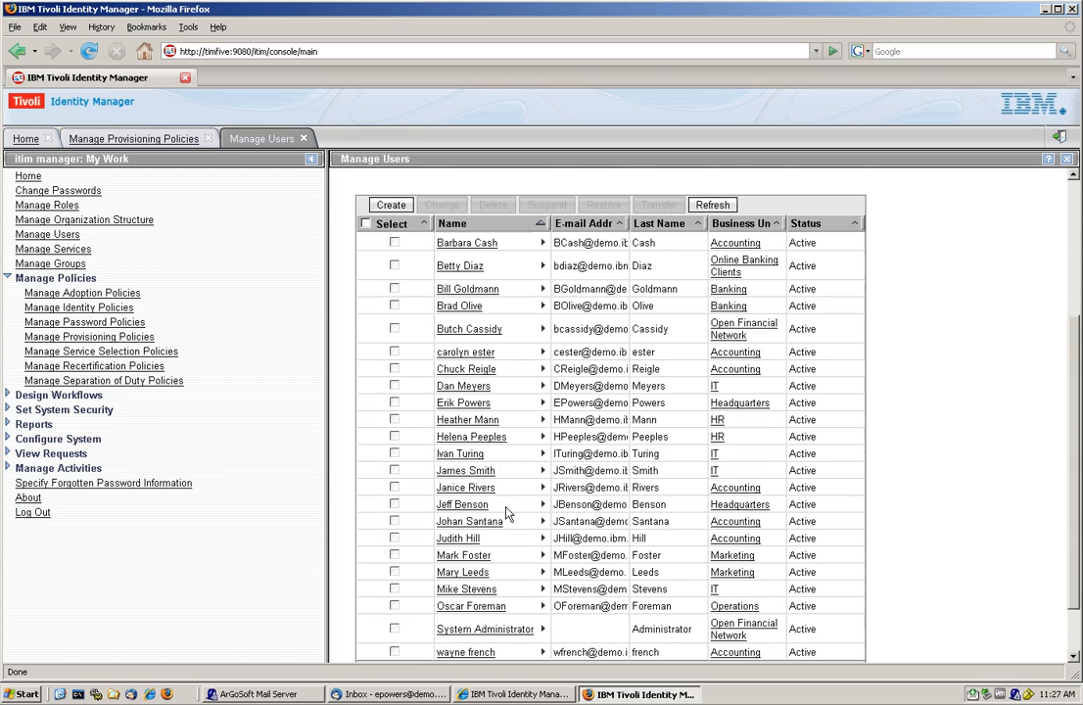
{"action": "scroll", "coordinate": [508, 514], "scroll_direction": "down", "scroll_amount": 1}
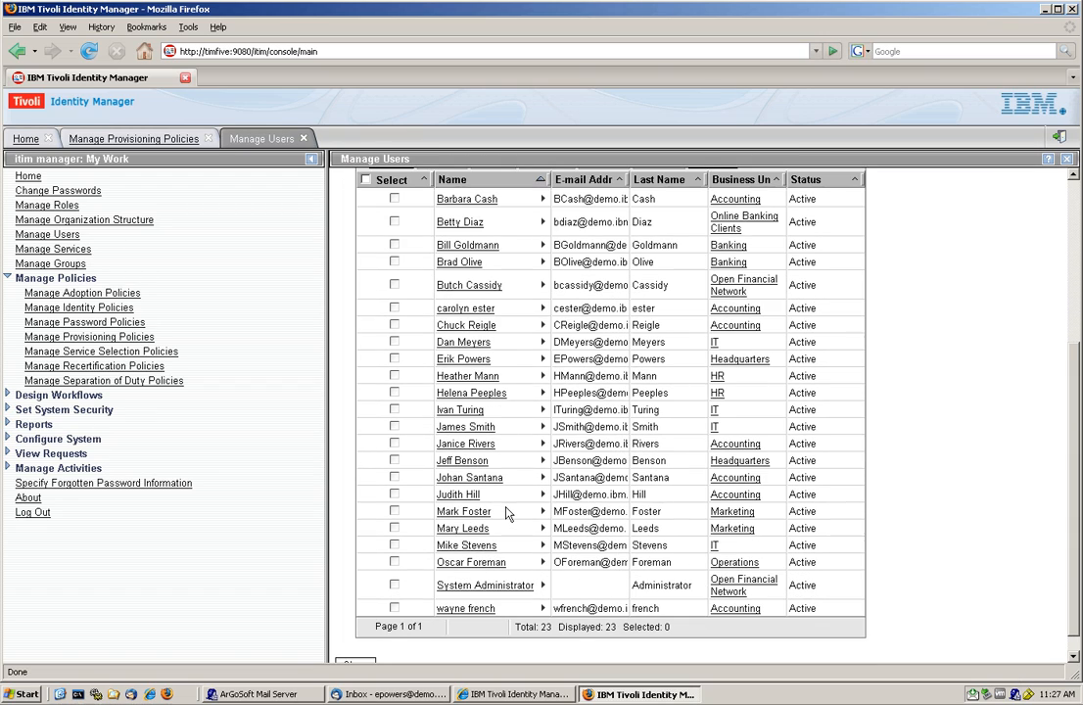
{"action": "left_click", "coordinate": [541, 358]}
{"action": "left_click", "coordinate": [587, 487]}
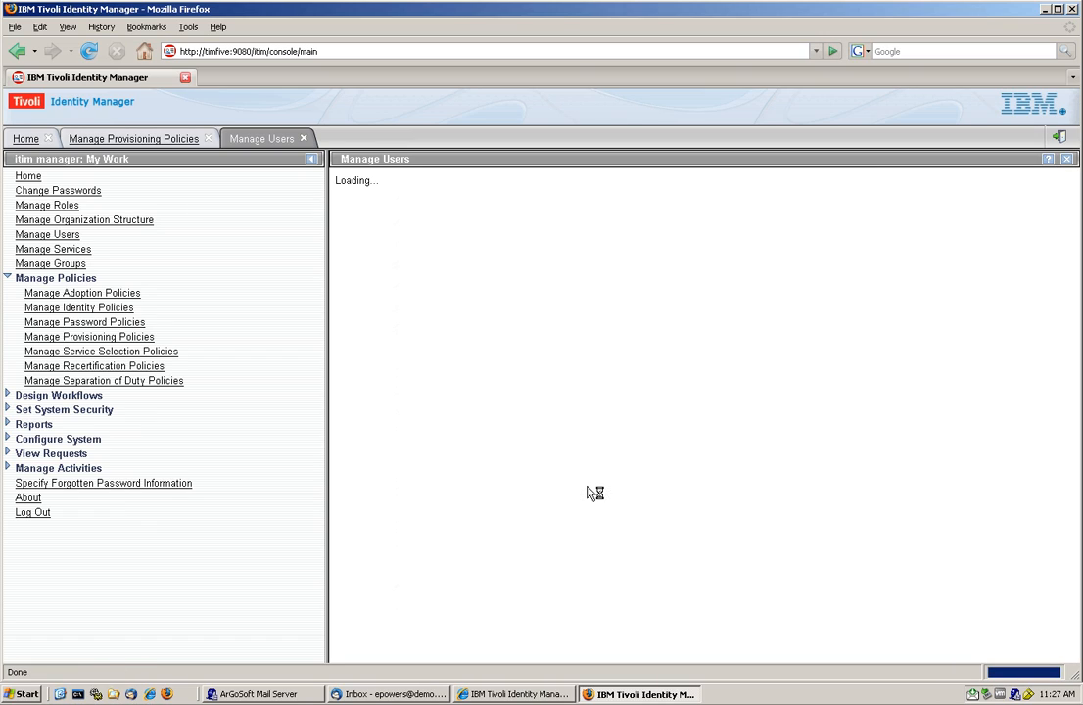
{"action": "left_click", "coordinate": [720, 284]}
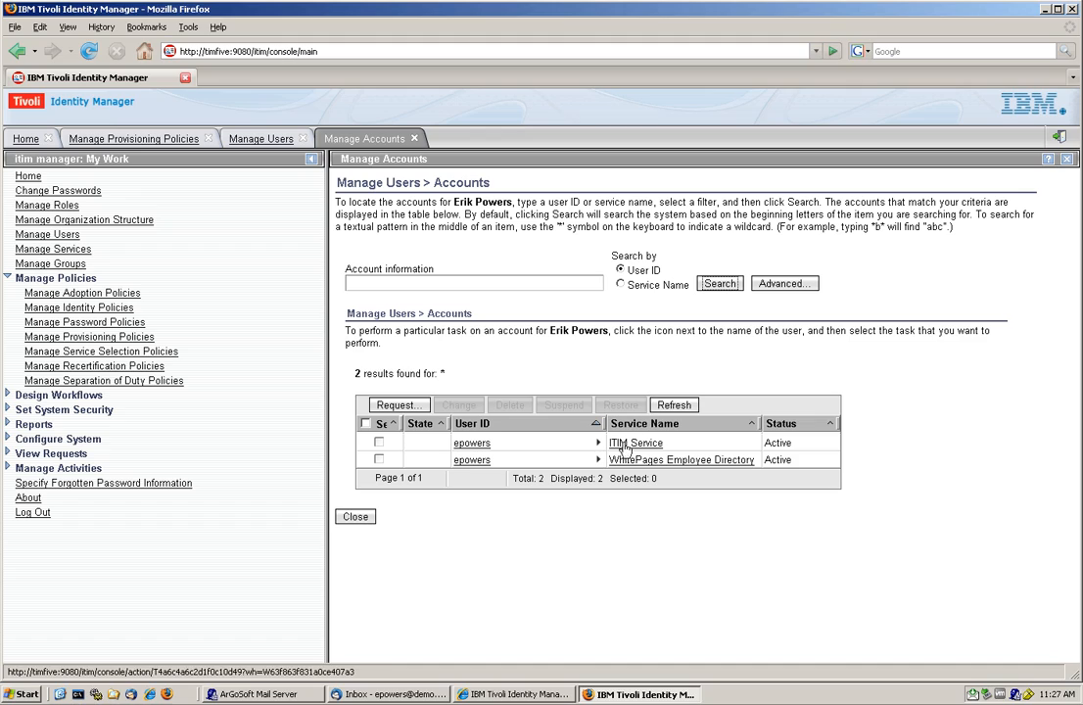